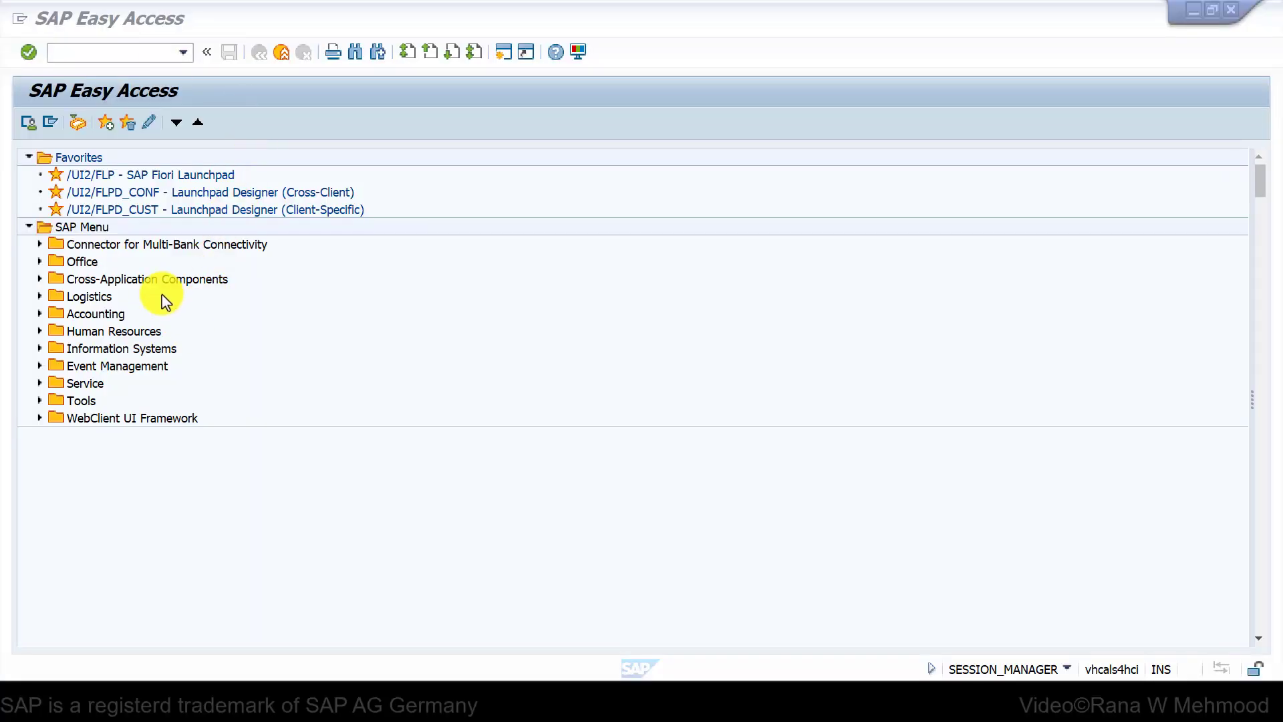
# - Expand Logistics > Sales and Distribution > Master Data > Products > Cross Selling and select VB41 - Create
pyautogui.click(40, 296)
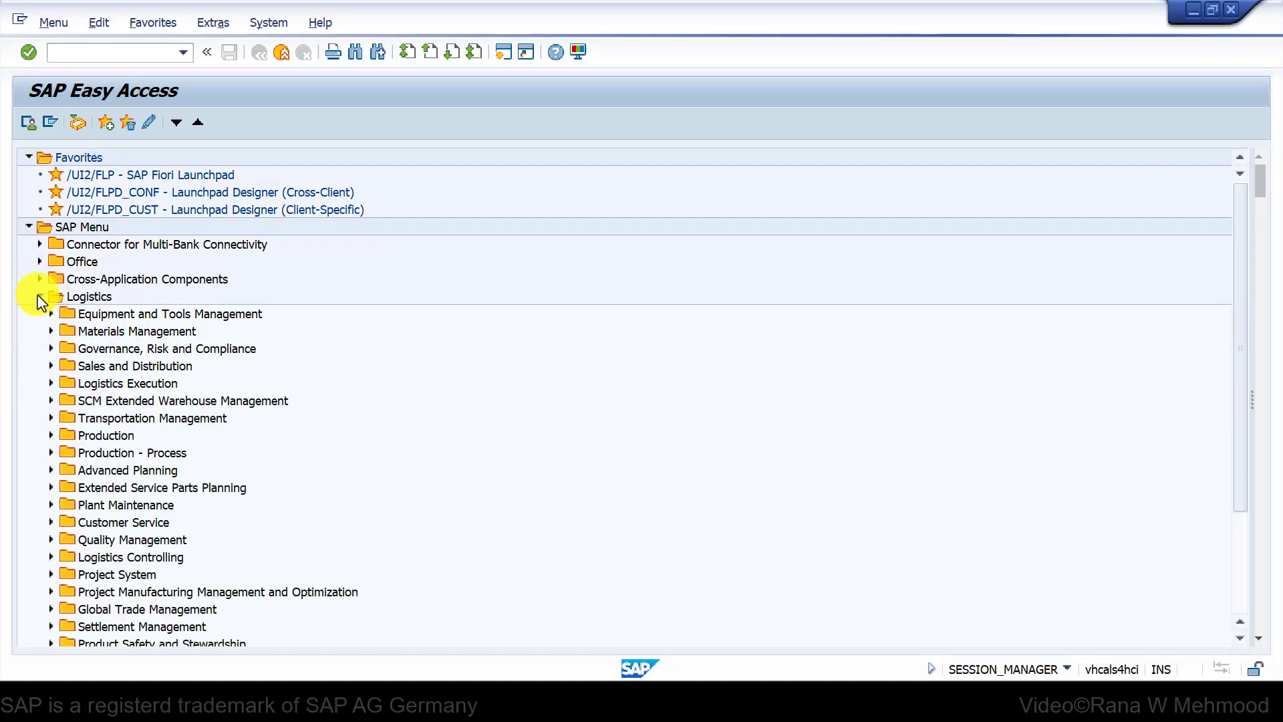
pyautogui.click(47, 365)
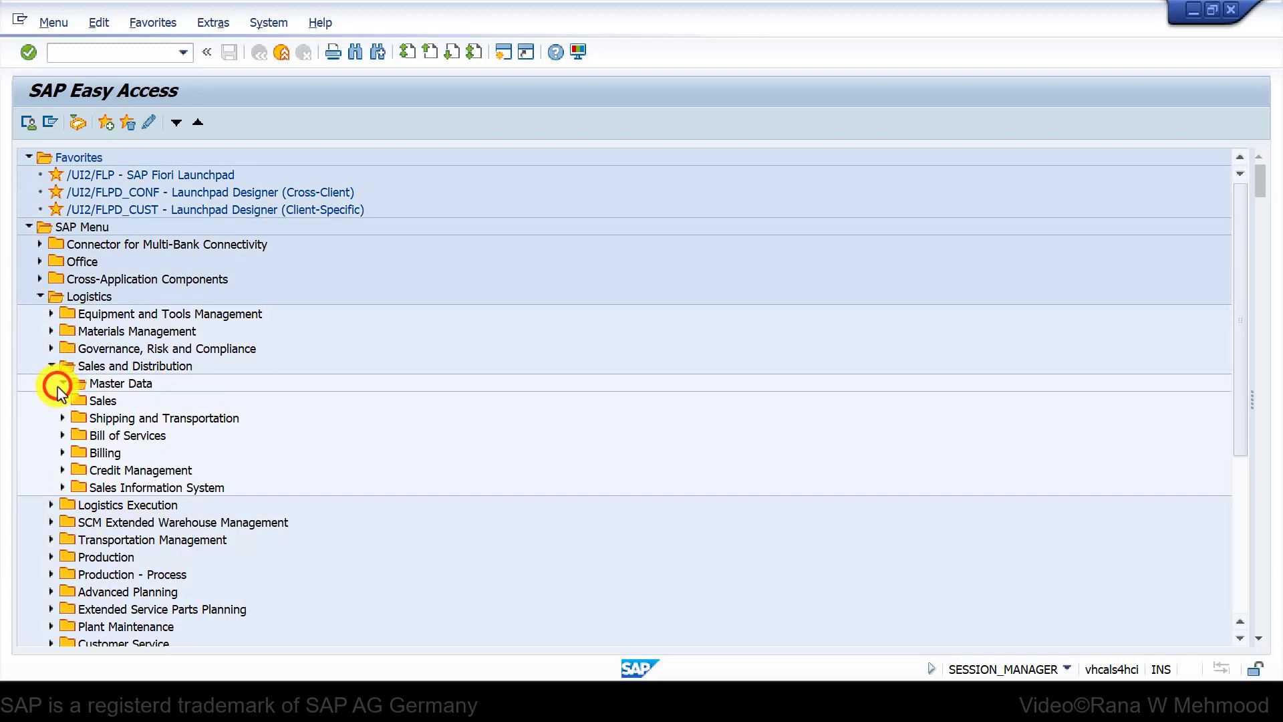
pyautogui.click(60, 383)
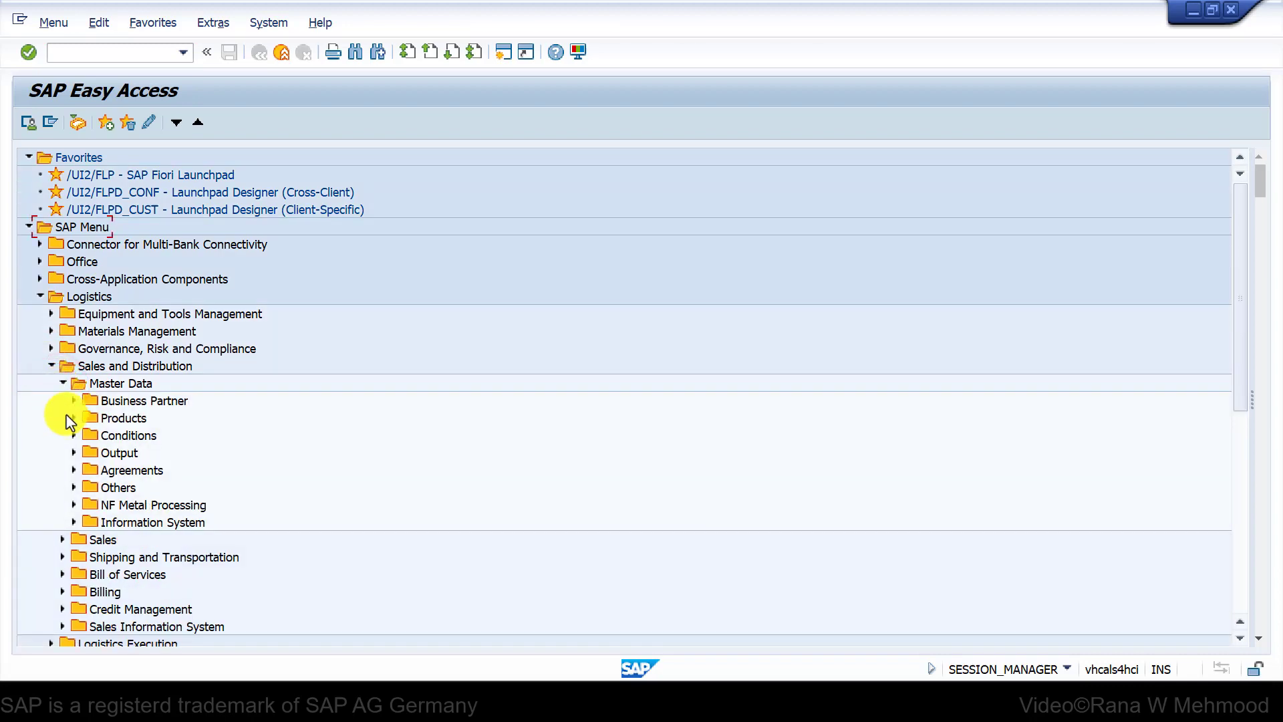
pyautogui.click(69, 418)
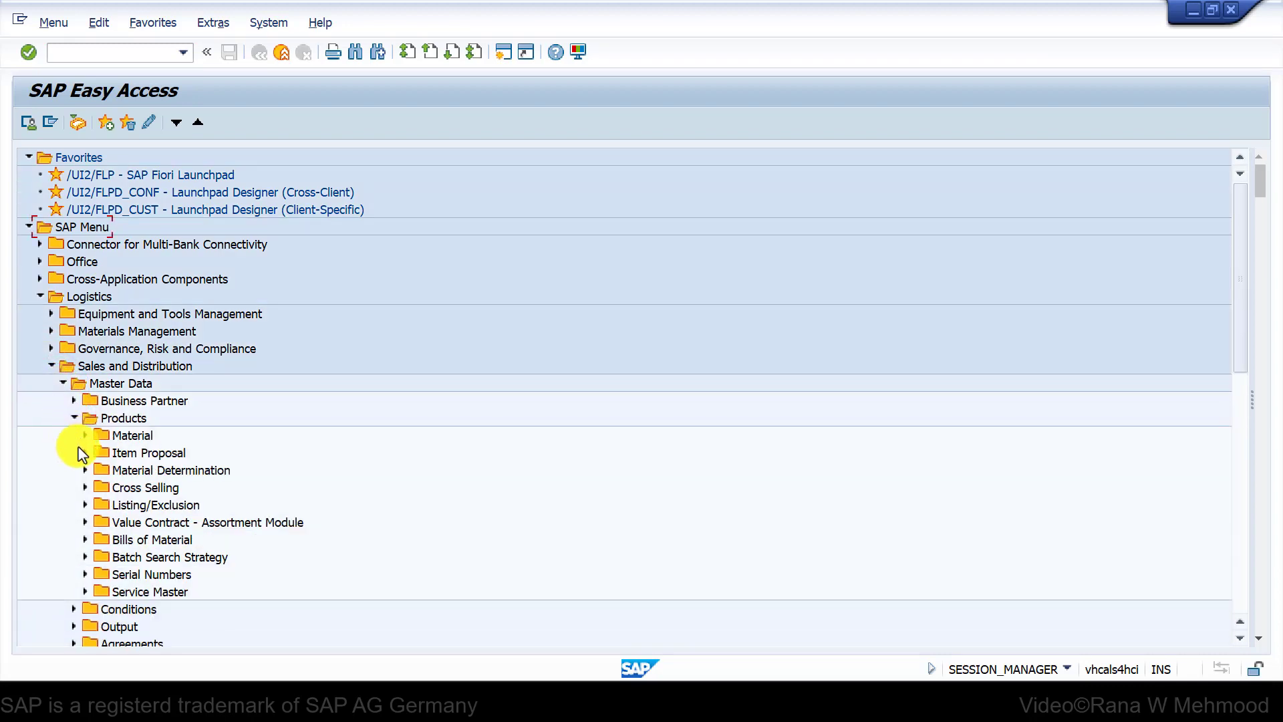
pyautogui.click(83, 487)
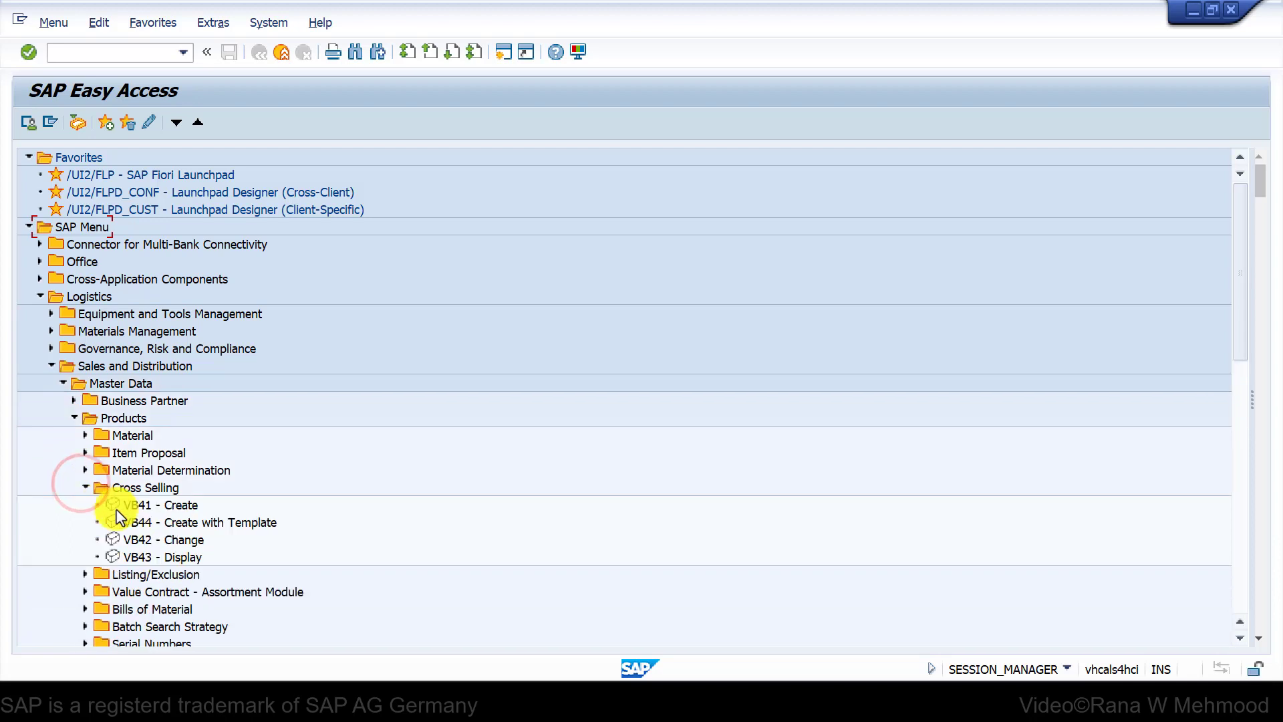
pyautogui.click(167, 506)
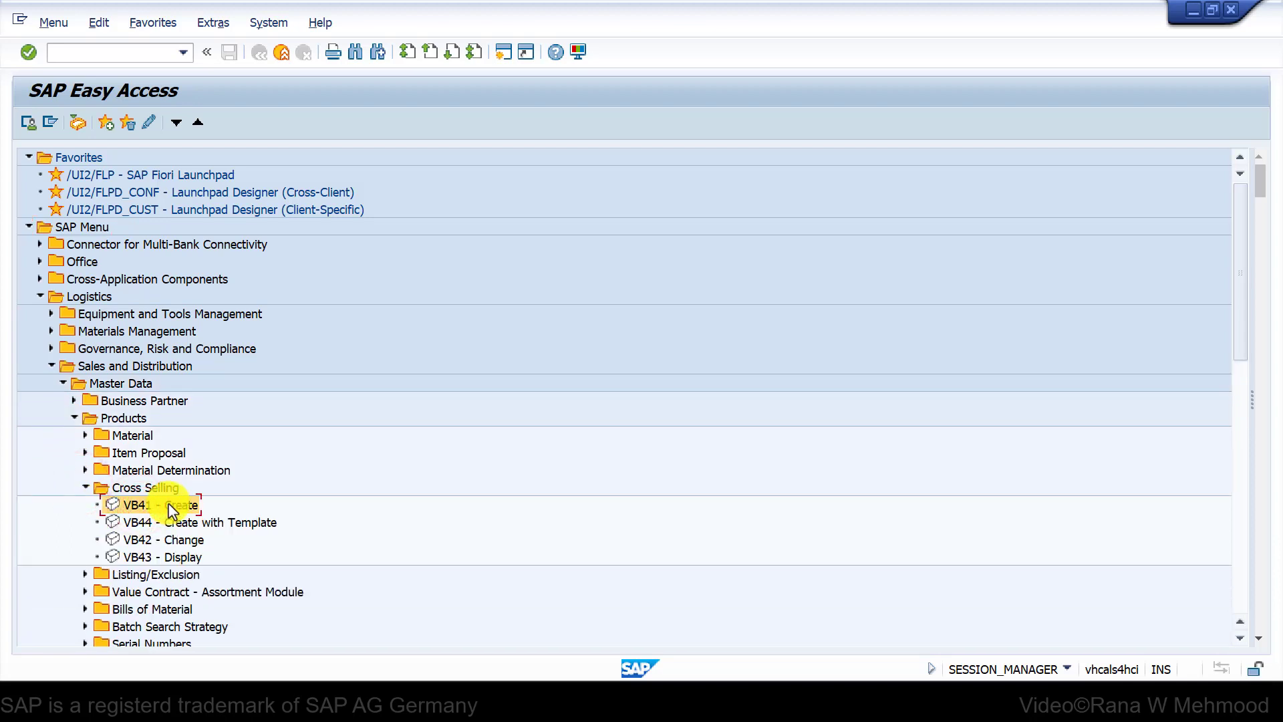
# - Launch VB41 with determination type ZS01 and the Sales org./Distr. Chl/Material/Customer key combination
pyautogui.doubleClick(169, 505)
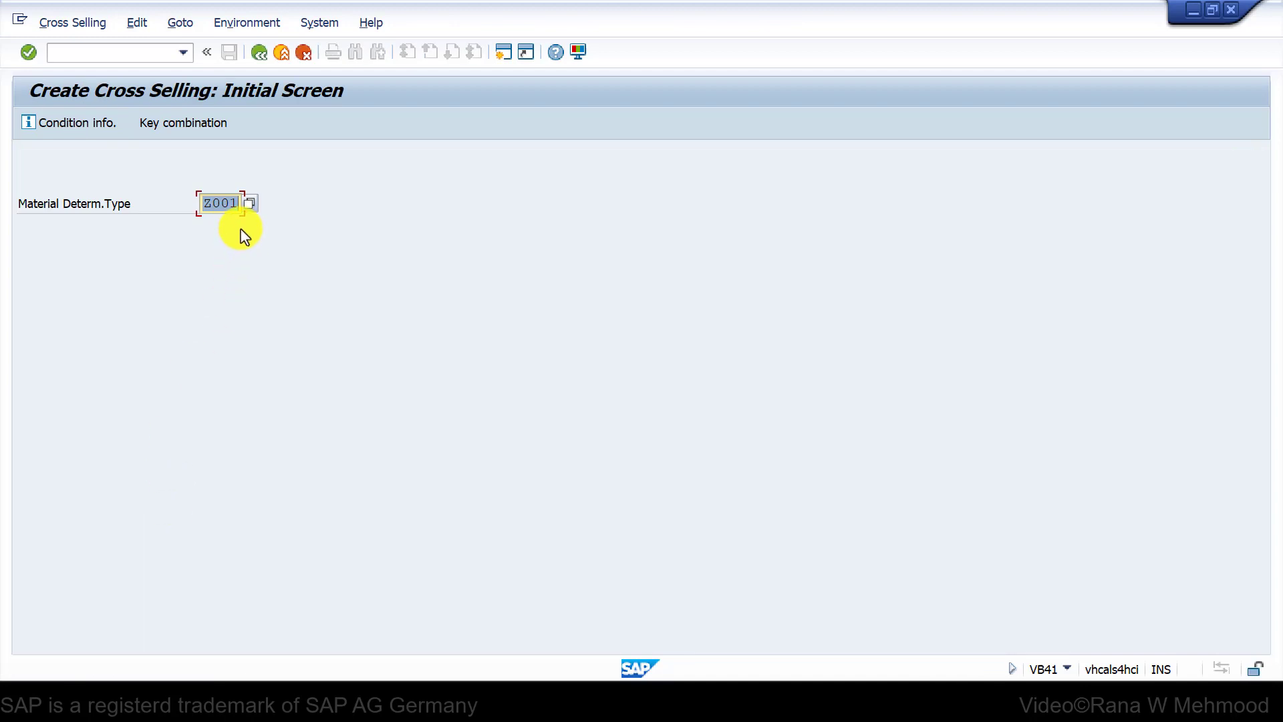
pyautogui.click(249, 203)
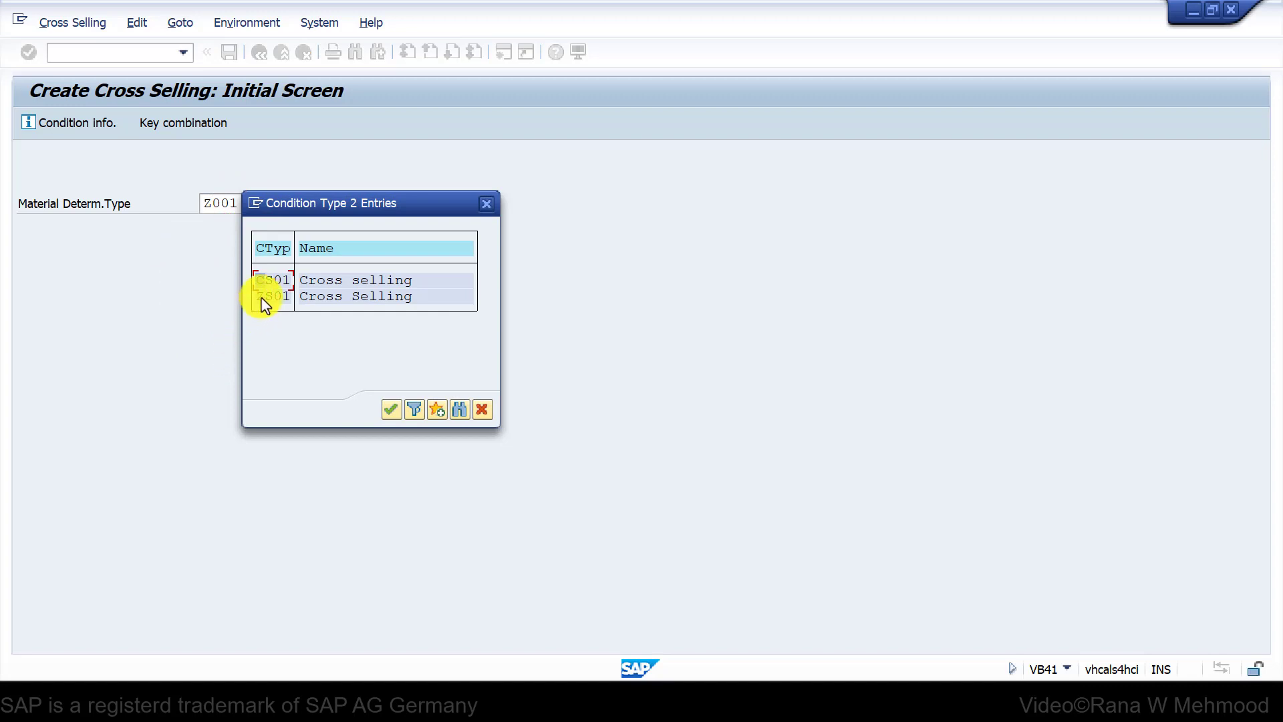
pyautogui.doubleClick(267, 294)
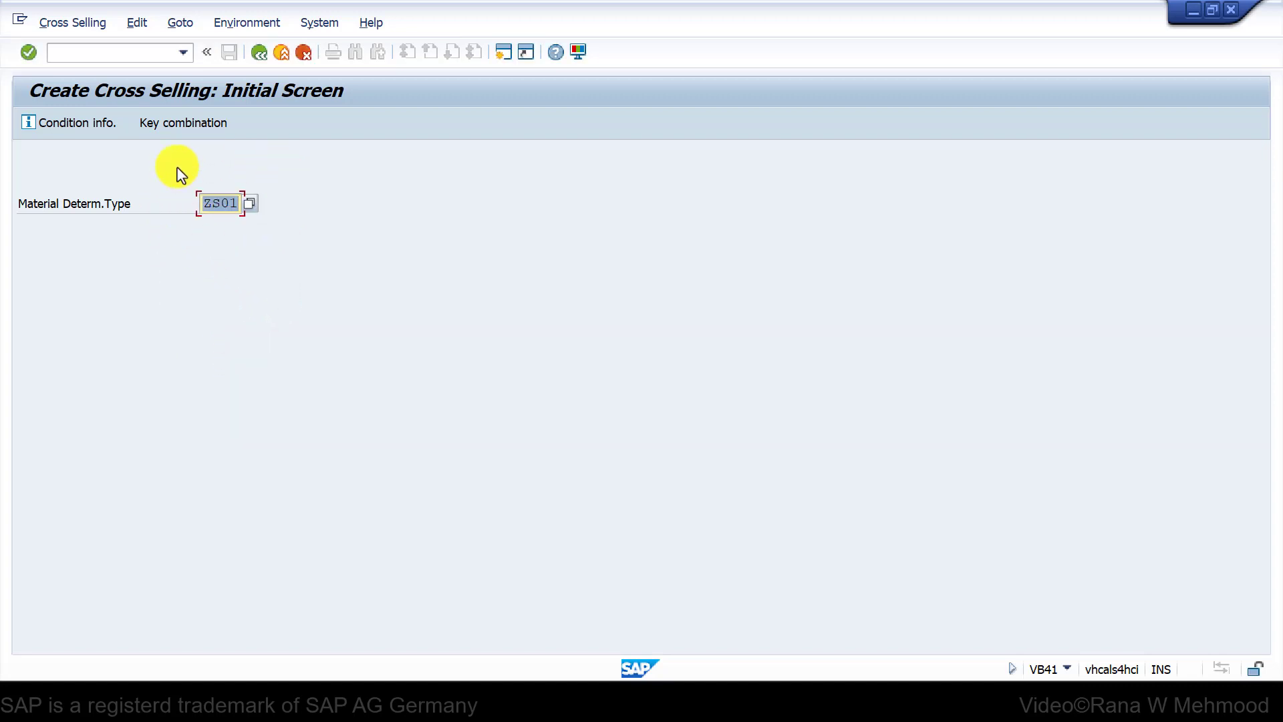
pyautogui.click(204, 125)
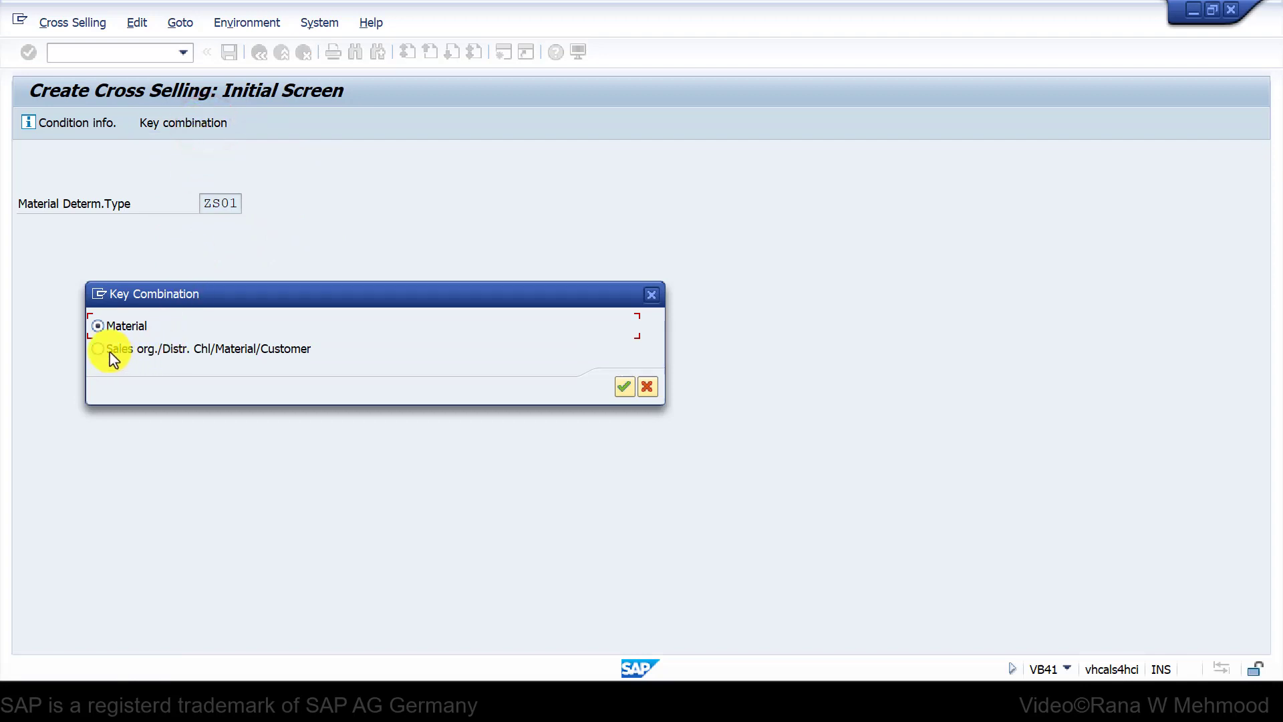
pyautogui.click(108, 351)
# - Confirm the key combination and set the header material to laptop LAP-FP-BL-15.6-2TB
pyautogui.click(623, 387)
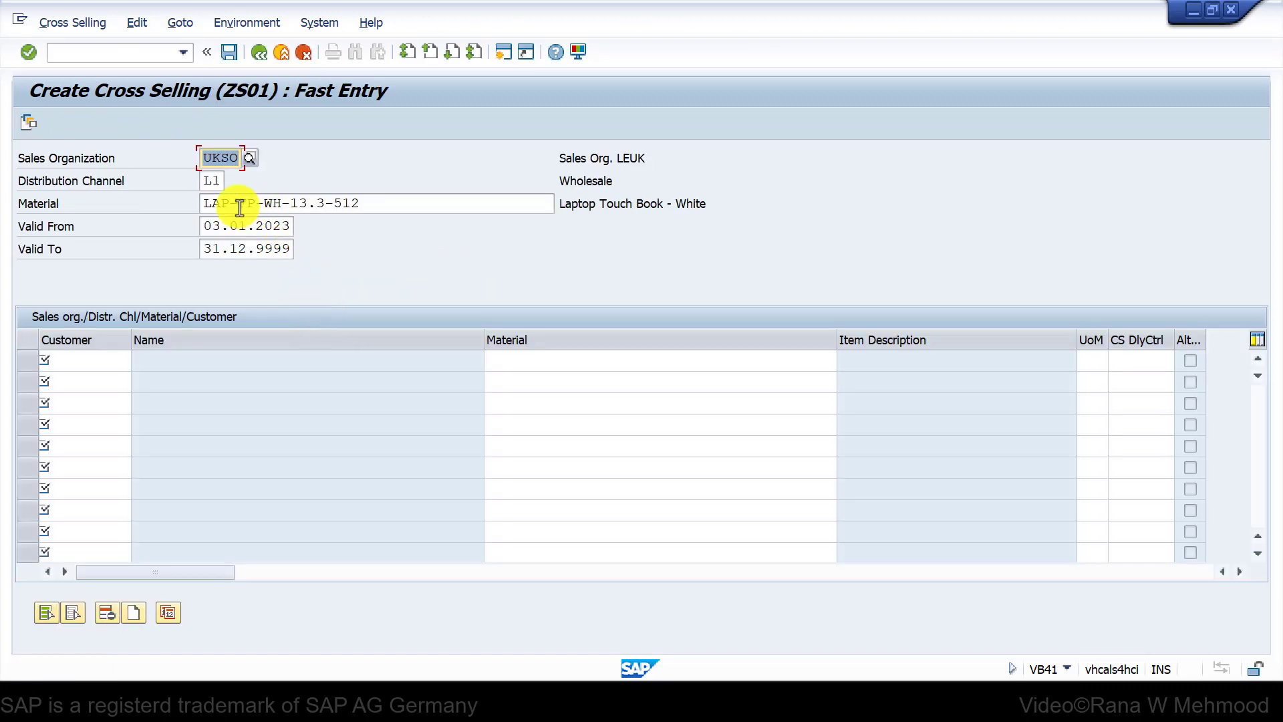
pyautogui.moveTo(206, 159); pyautogui.dragTo(201, 158)
pyautogui.moveTo(389, 205); pyautogui.dragTo(206, 203)
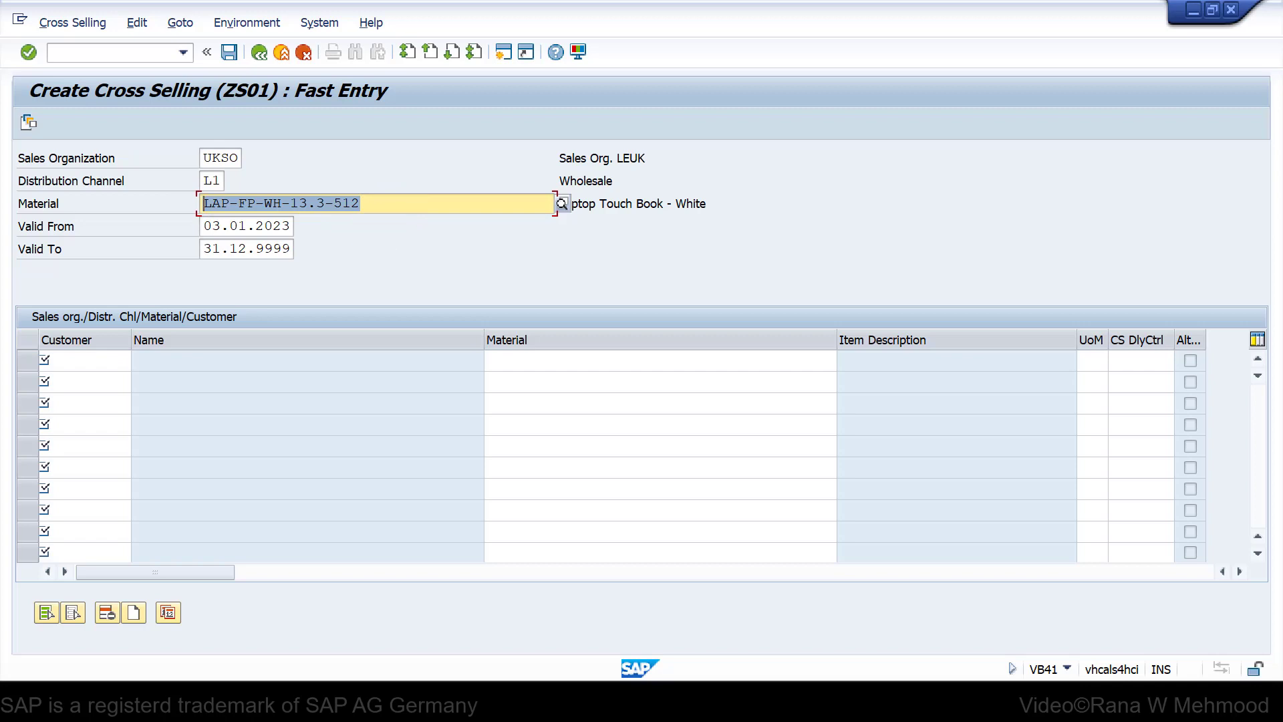
pyautogui.hotkey('alt', 'Tab')
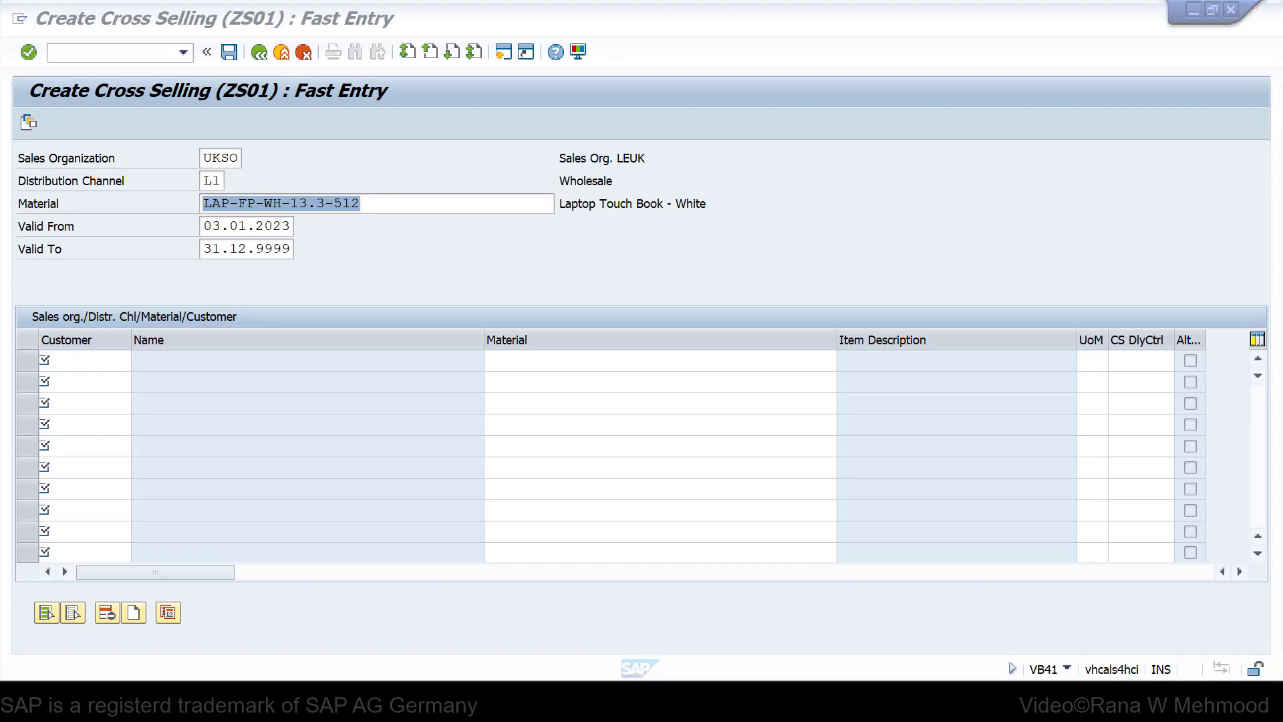
pyautogui.click(405, 204)
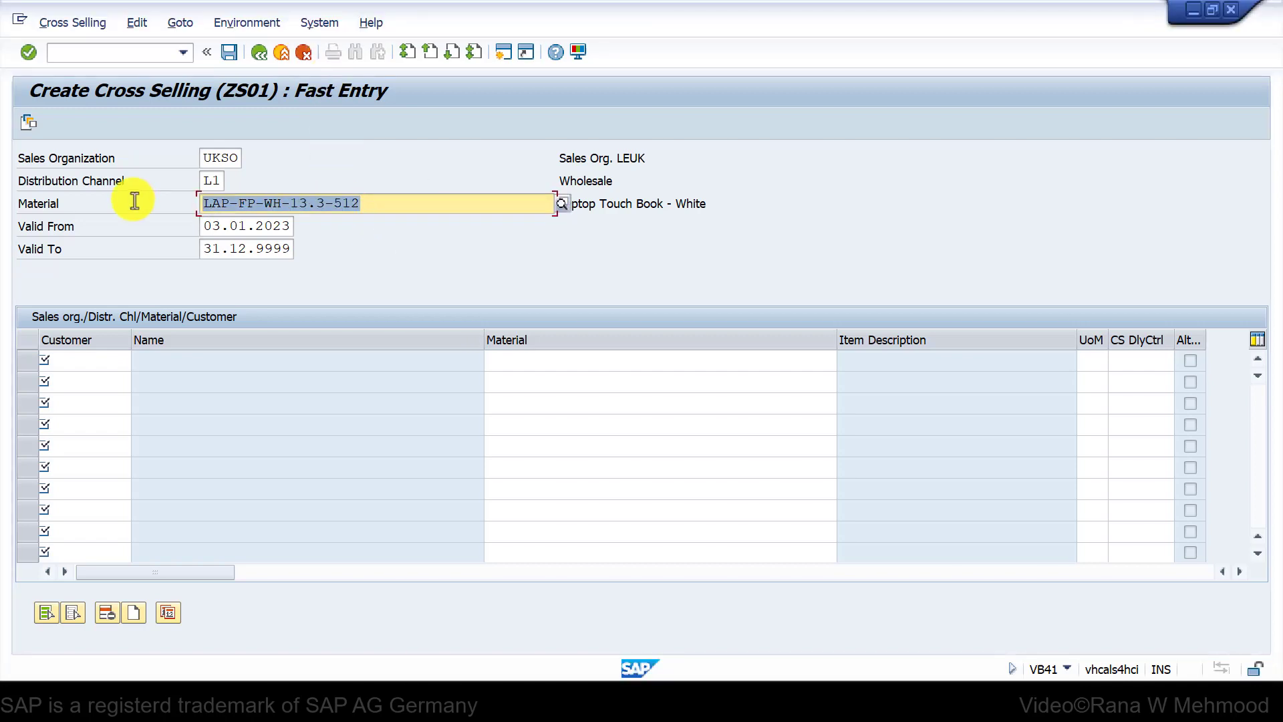
pyautogui.write('lap')
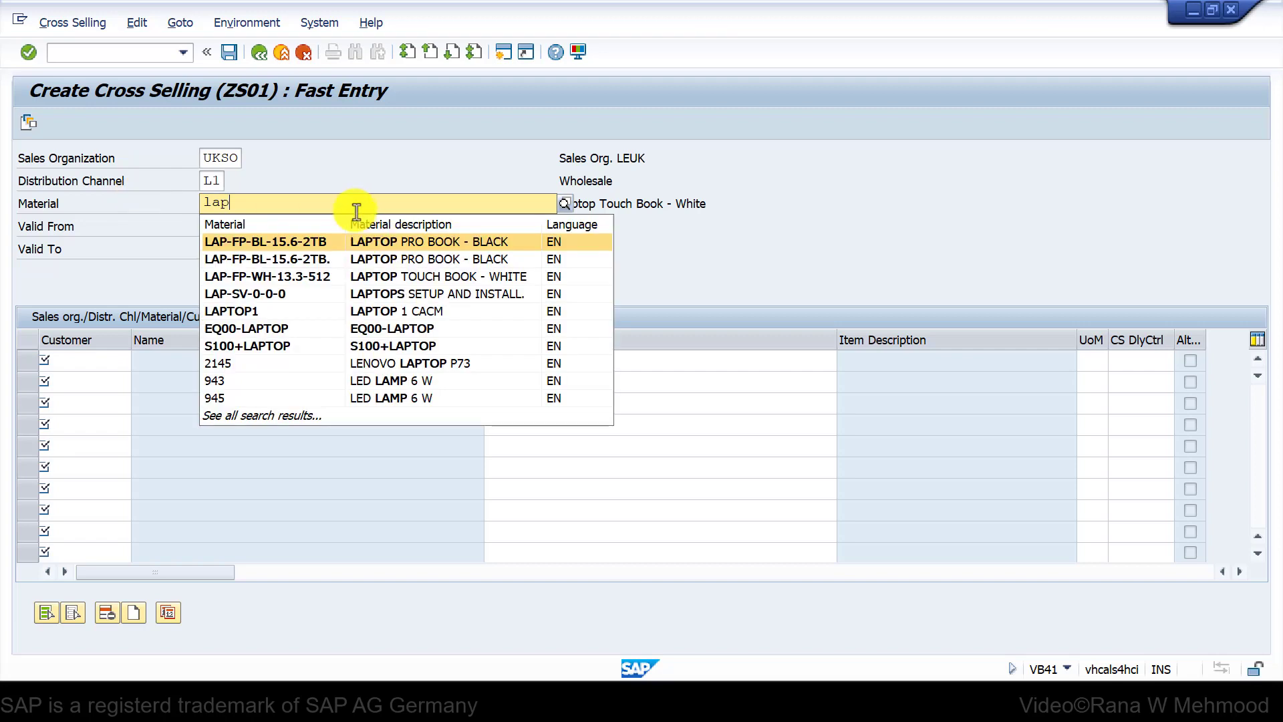
pyautogui.click(341, 246)
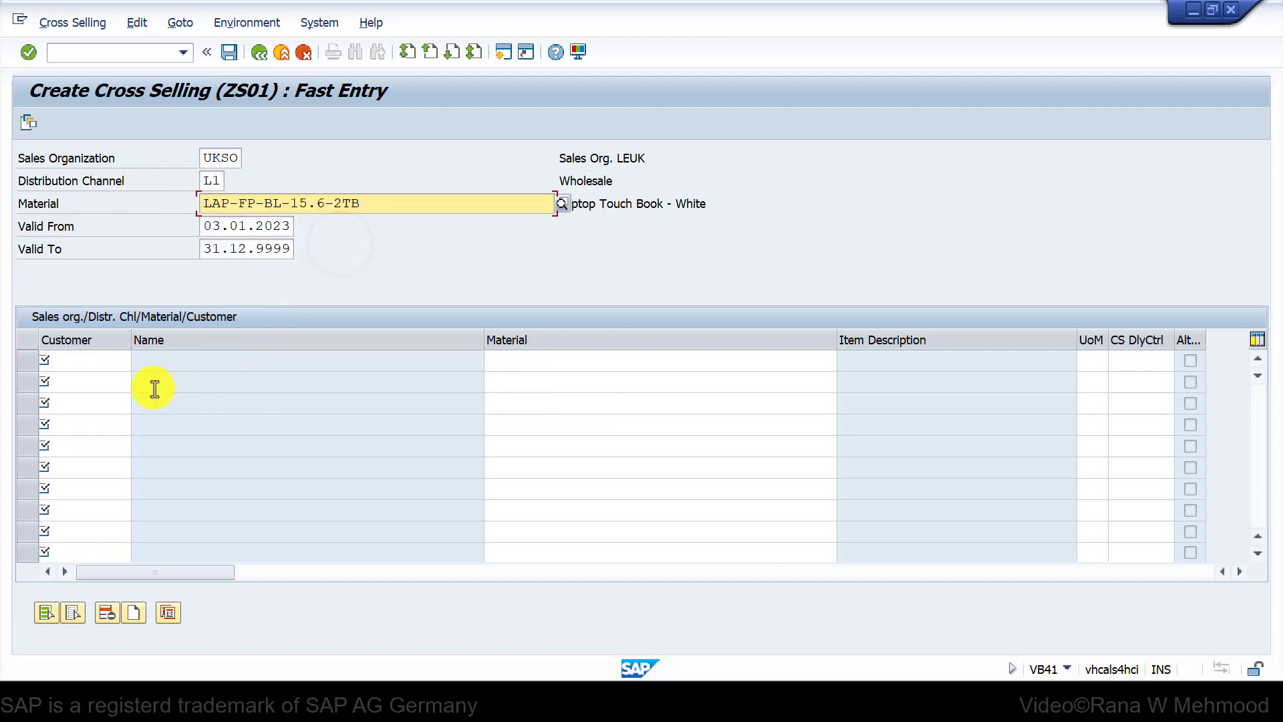
# - Enter customer XYZ Computers in row 1 with cross-sold keyboard KEY-TG-5-1-0
pyautogui.click(87, 360)
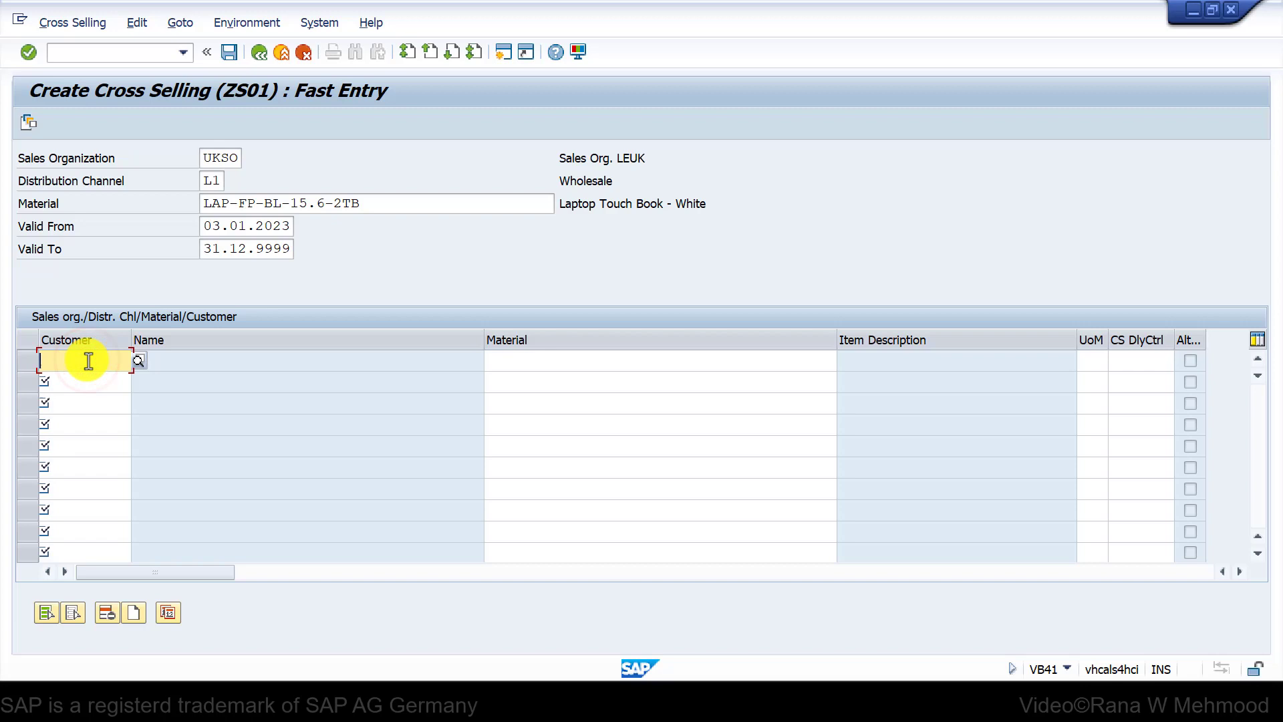
pyautogui.write('500')
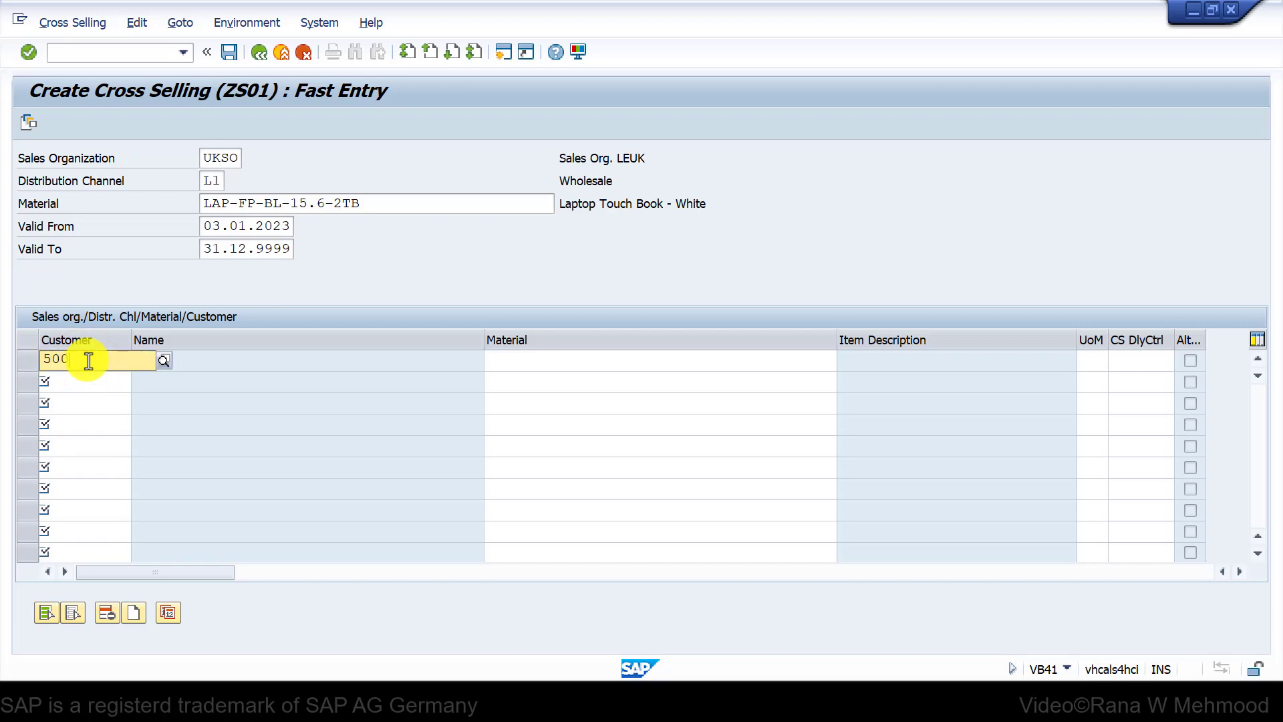
pyautogui.click(91, 415)
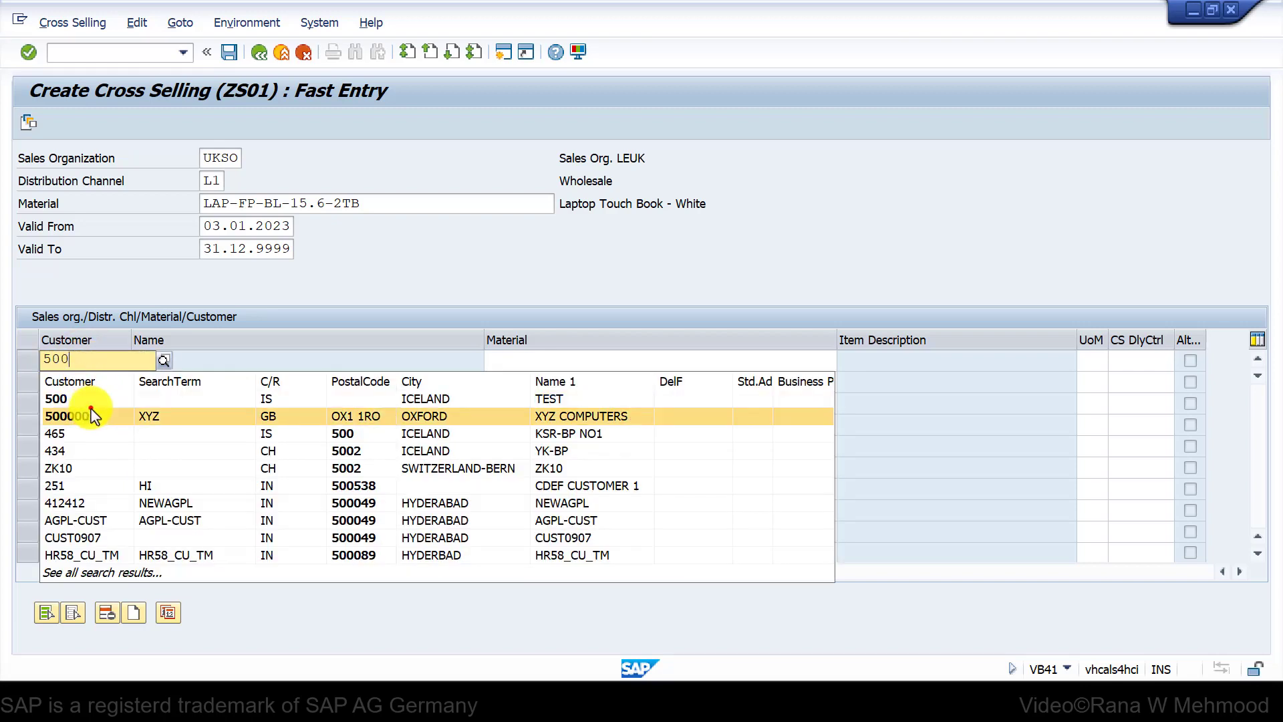
pyautogui.click(543, 363)
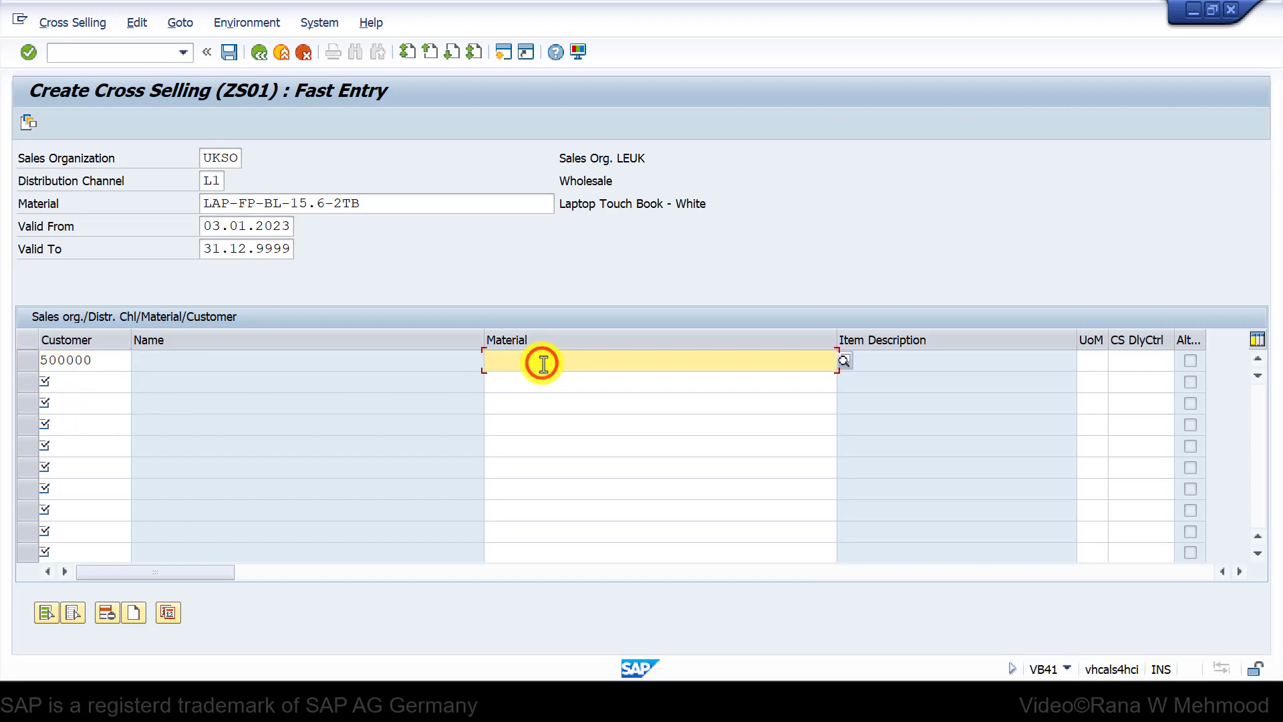
pyautogui.click(89, 365)
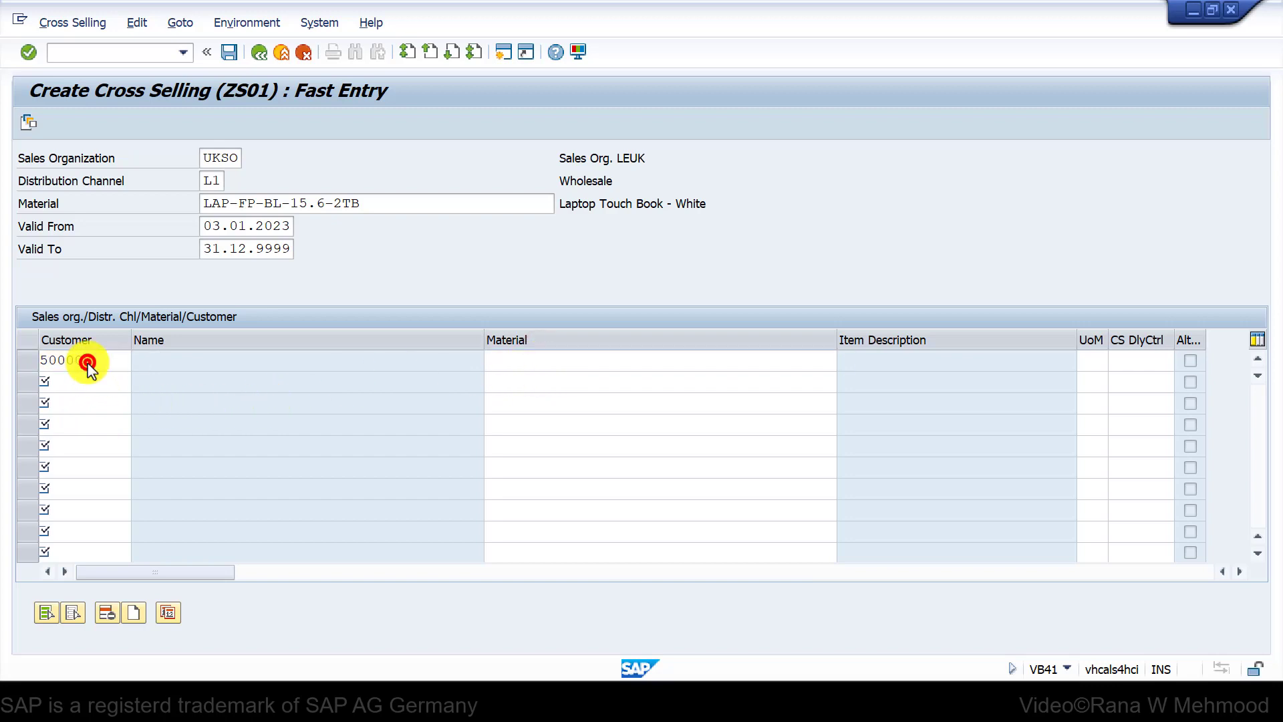
pyautogui.press('Return')
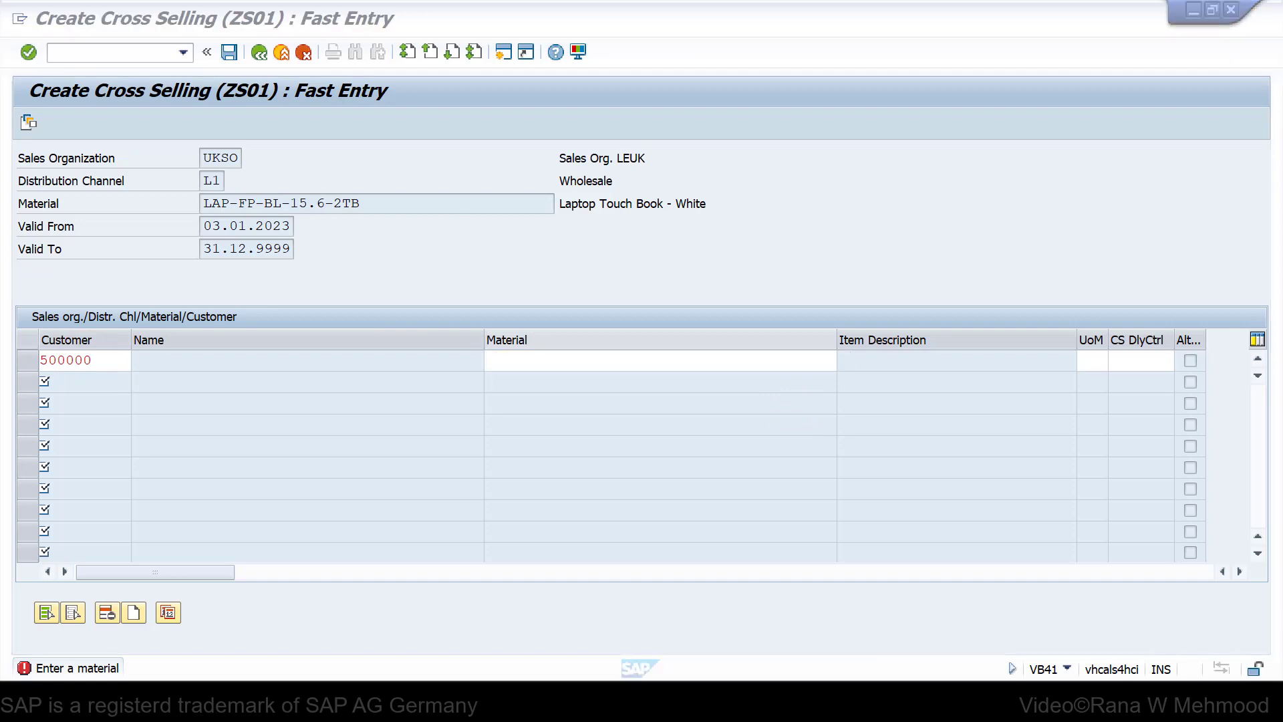
pyautogui.click(673, 363)
pyautogui.write('key')
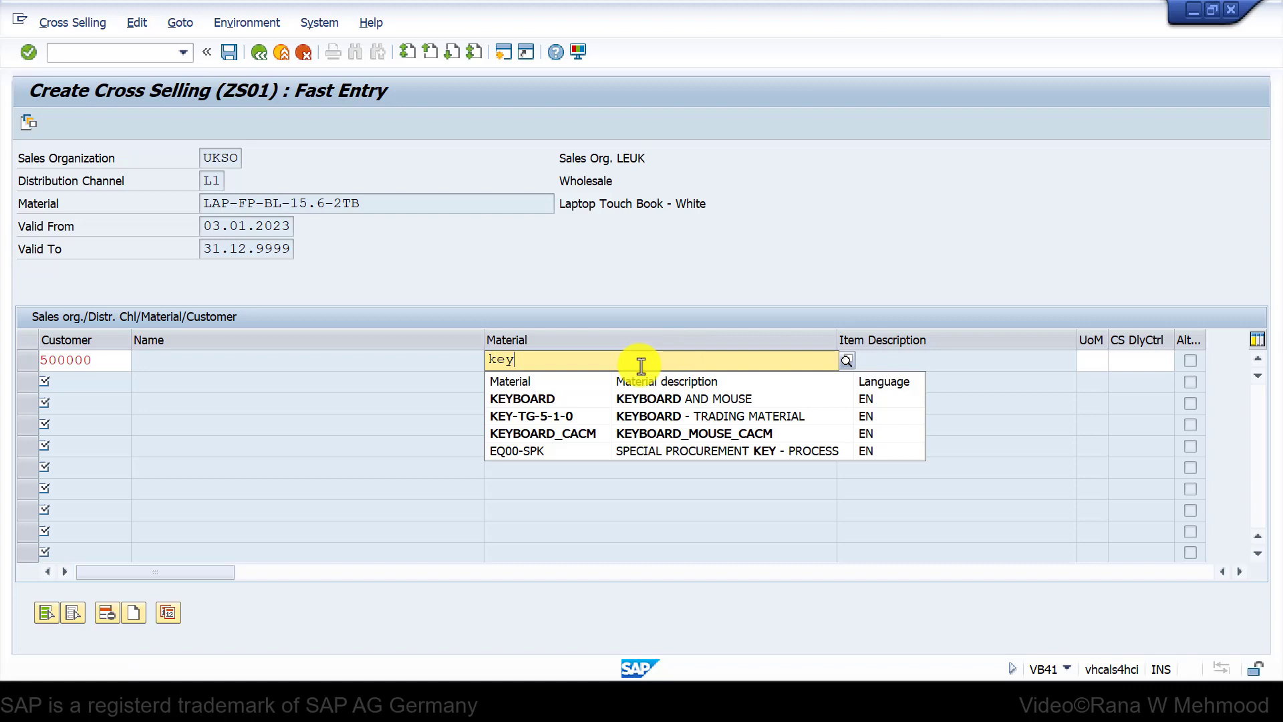
pyautogui.click(624, 416)
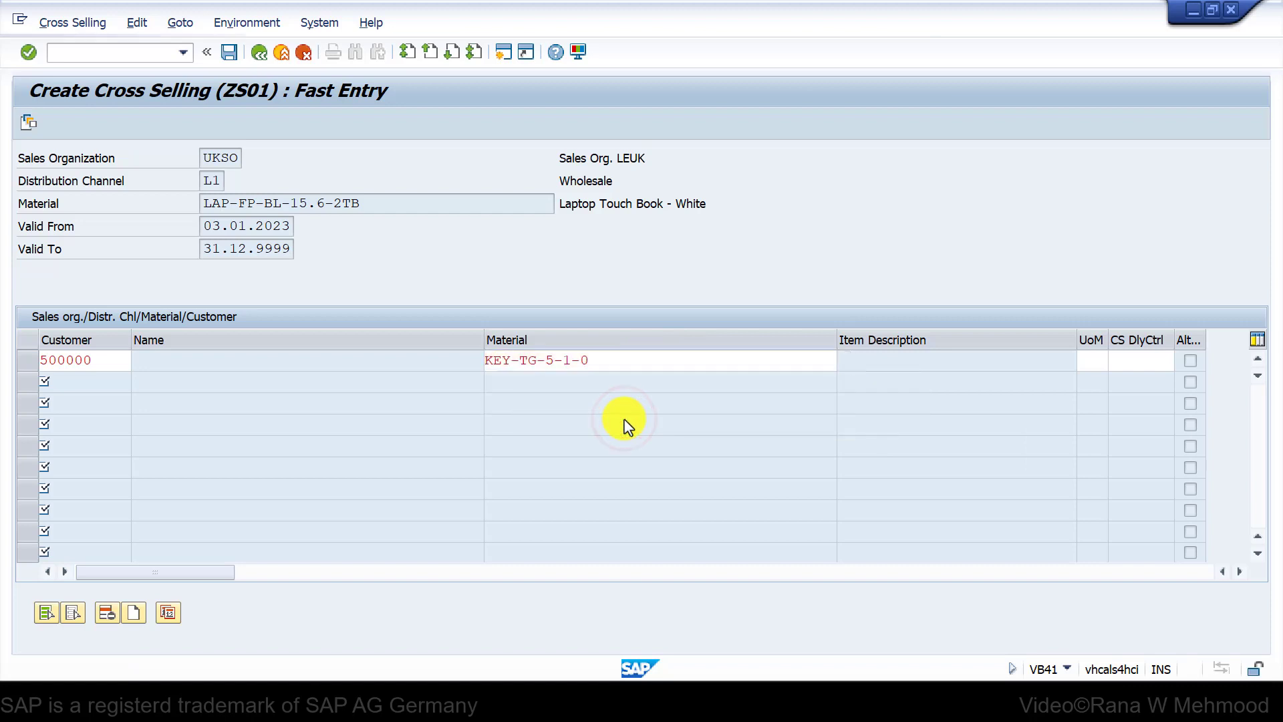
# - Add mouse MOU-TG-6-1-0 as a second alternative material below keyboard KEY-TG-5-1-0
pyautogui.press('Return')
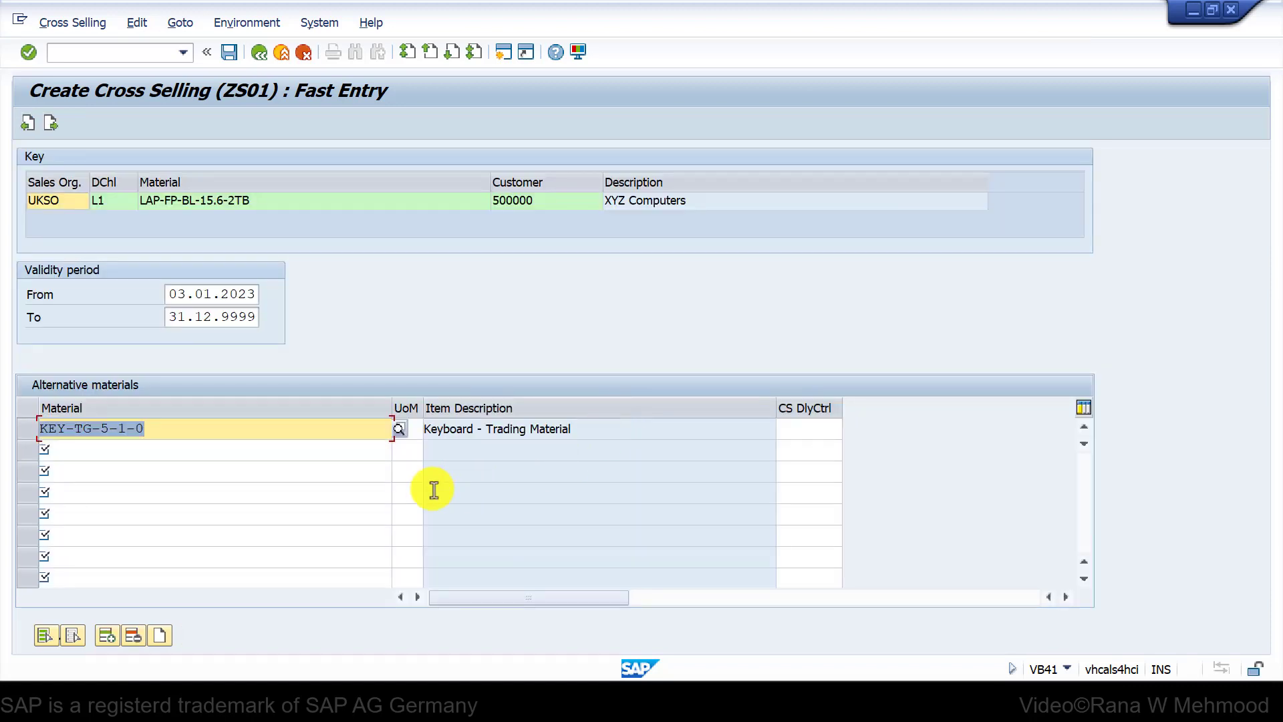
pyautogui.click(409, 429)
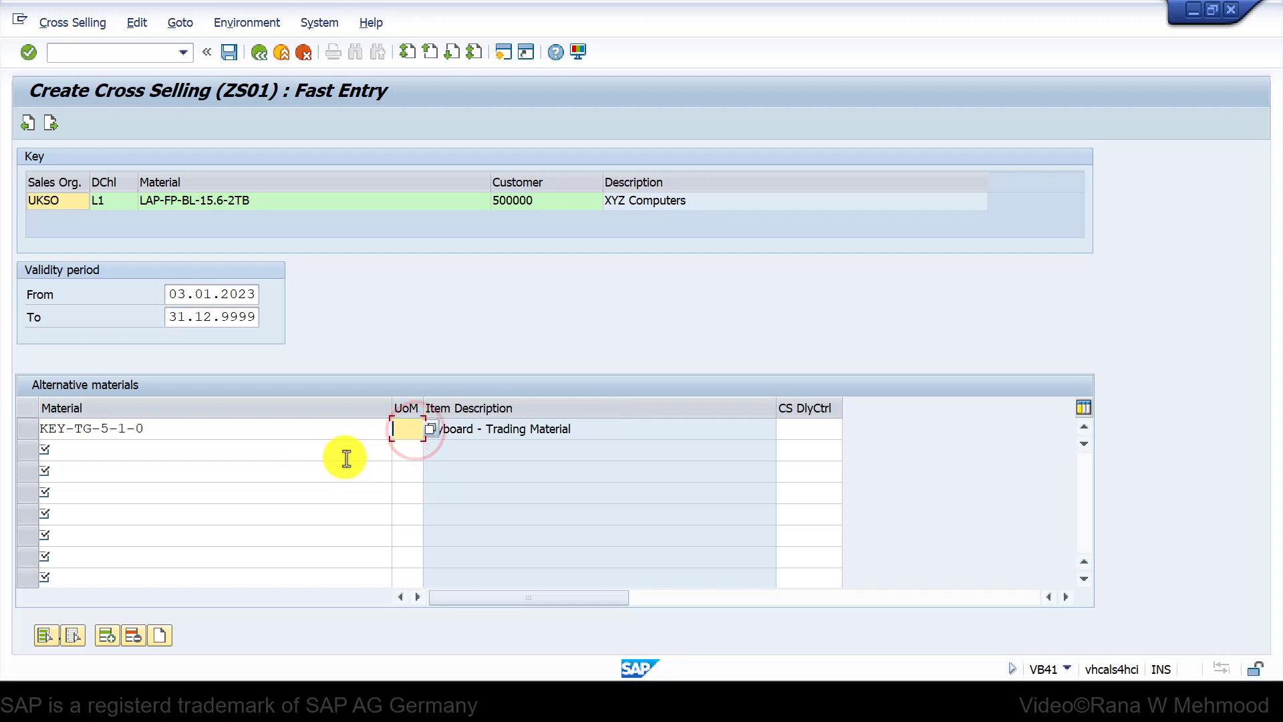
pyautogui.click(244, 449)
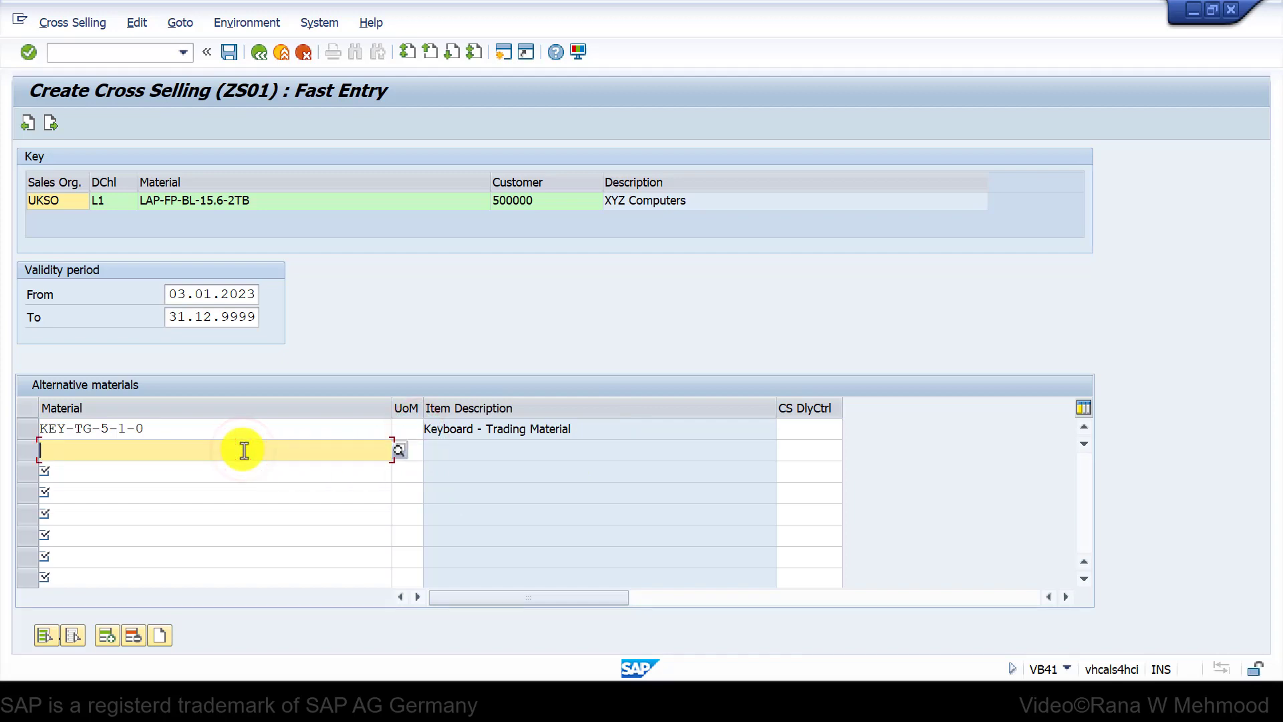
pyautogui.write('mou')
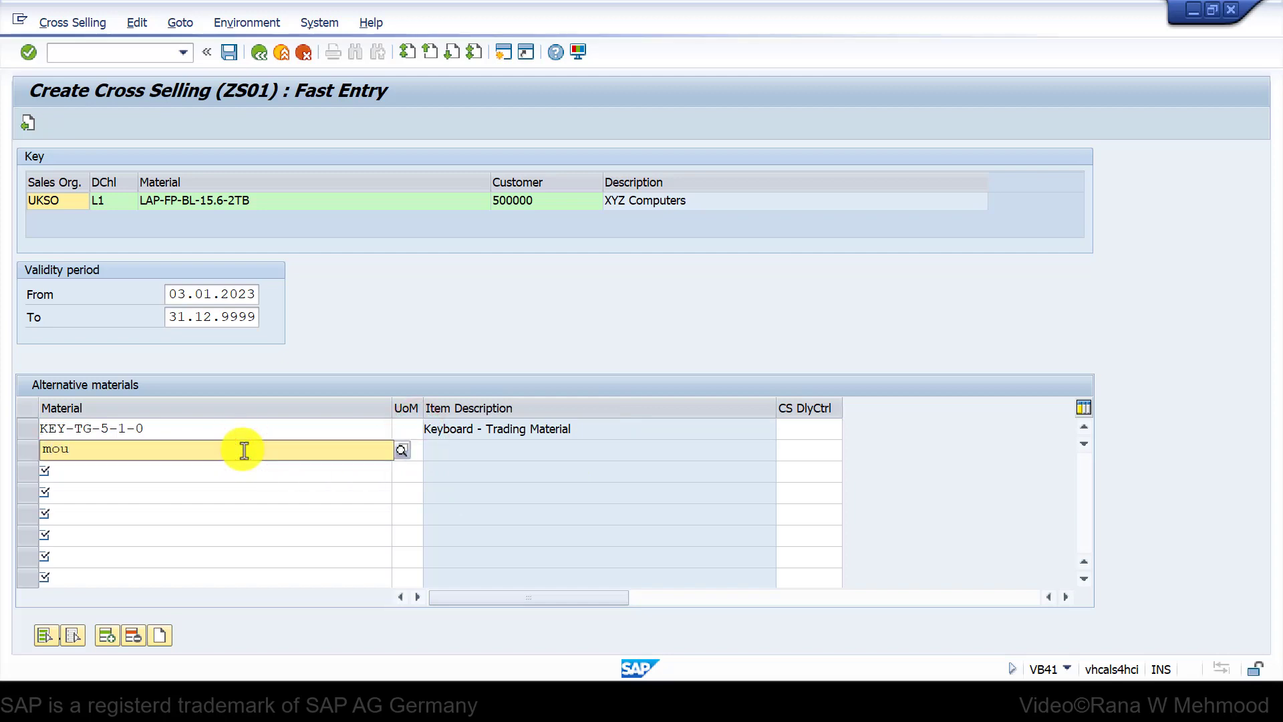
pyautogui.click(165, 490)
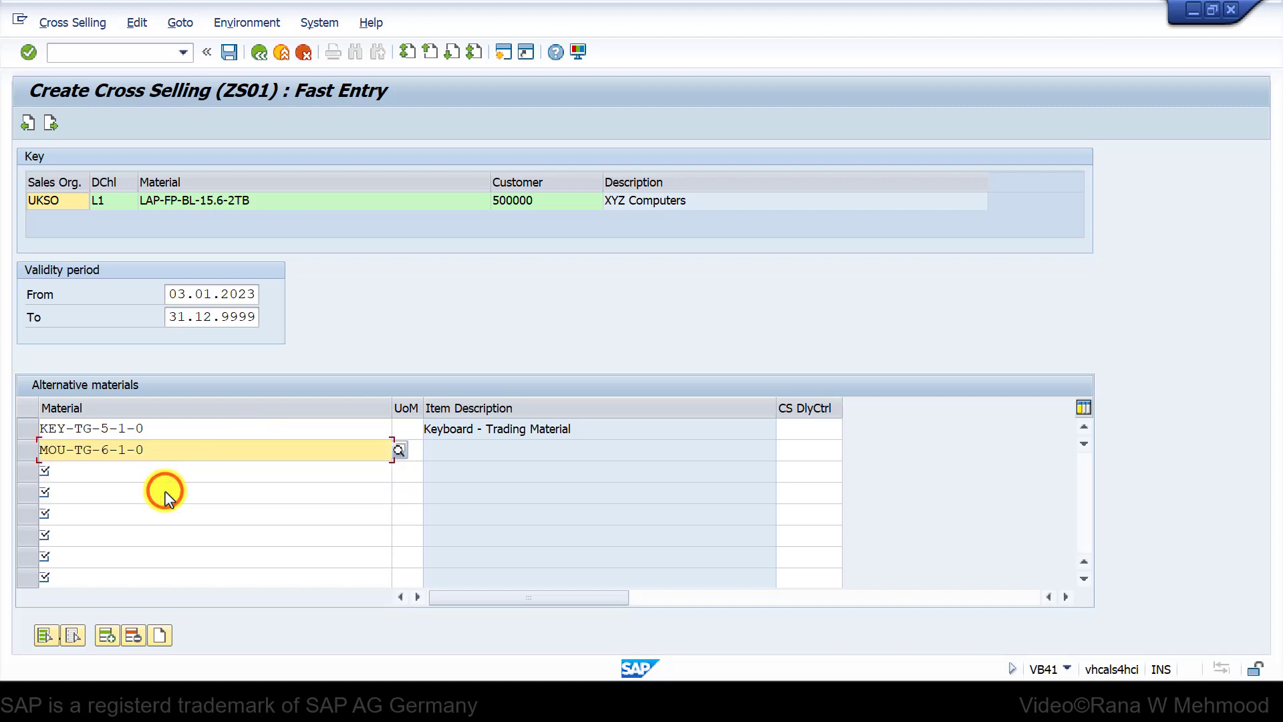
pyautogui.press('Return')
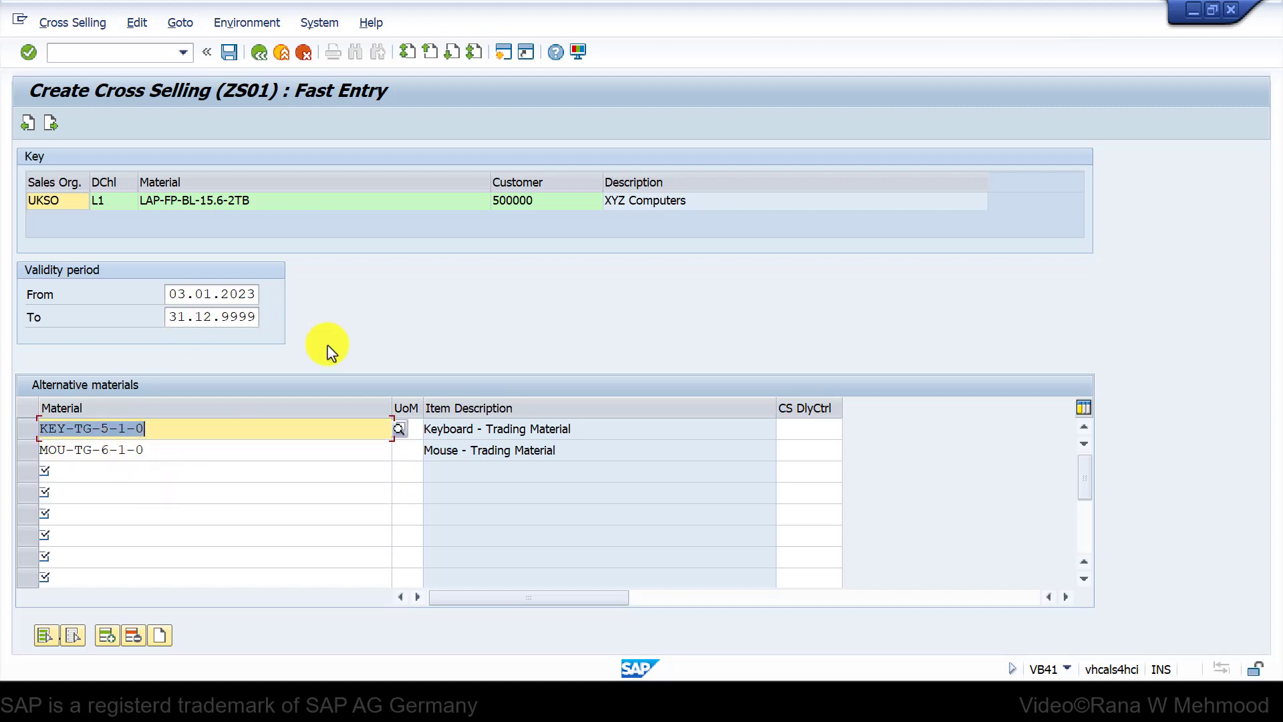
pyautogui.click(415, 428)
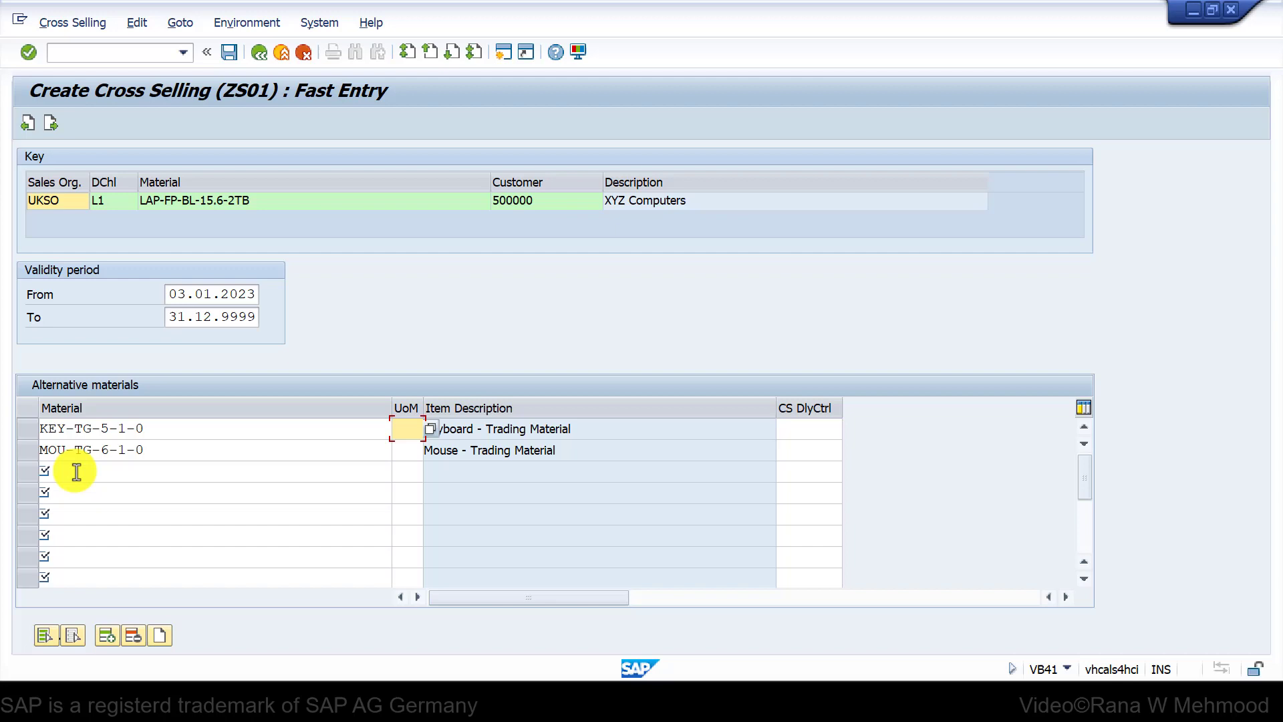
# - Set CS delivery control A for both keyboard and mouse, then save the condition records
pyautogui.click(408, 450)
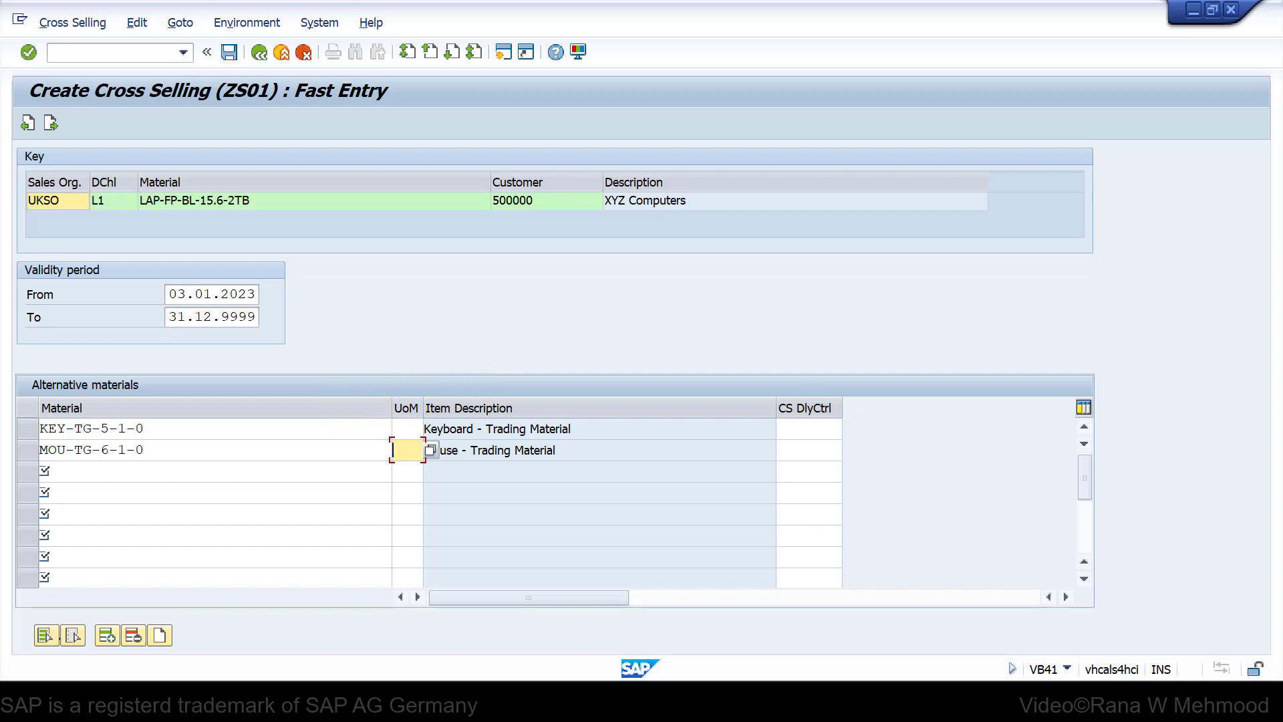
pyautogui.click(806, 427)
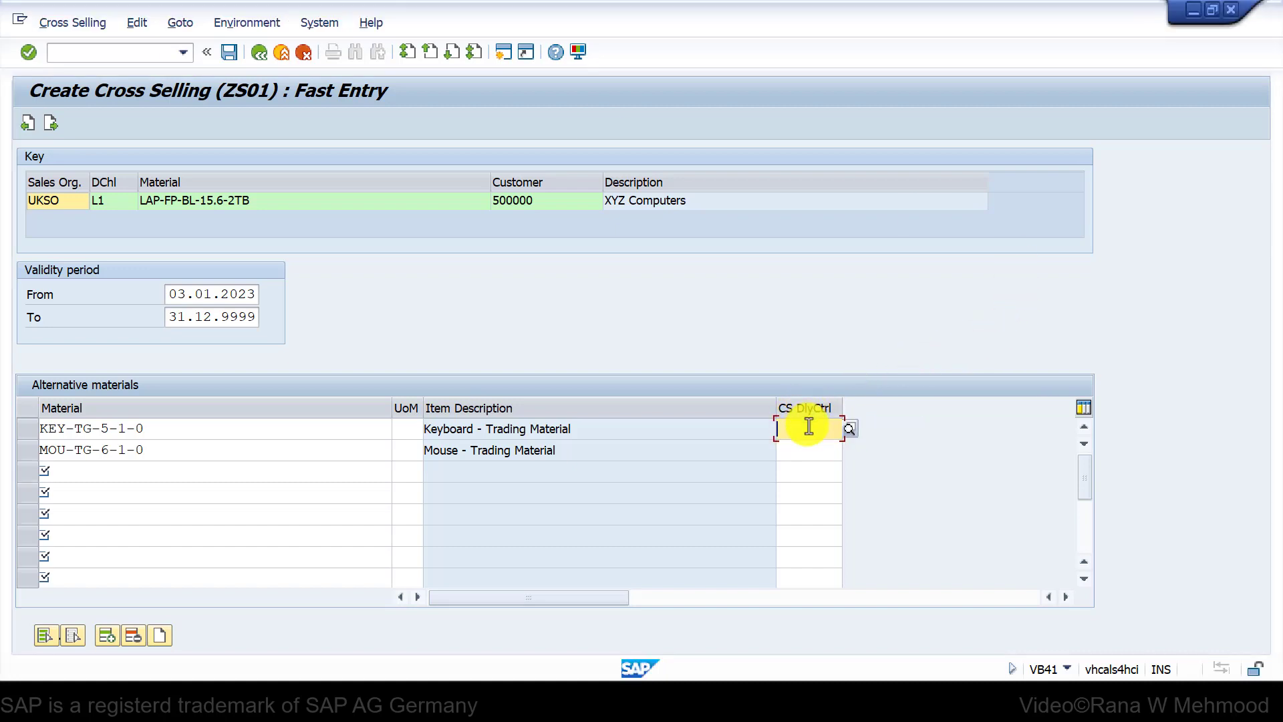
pyautogui.click(849, 429)
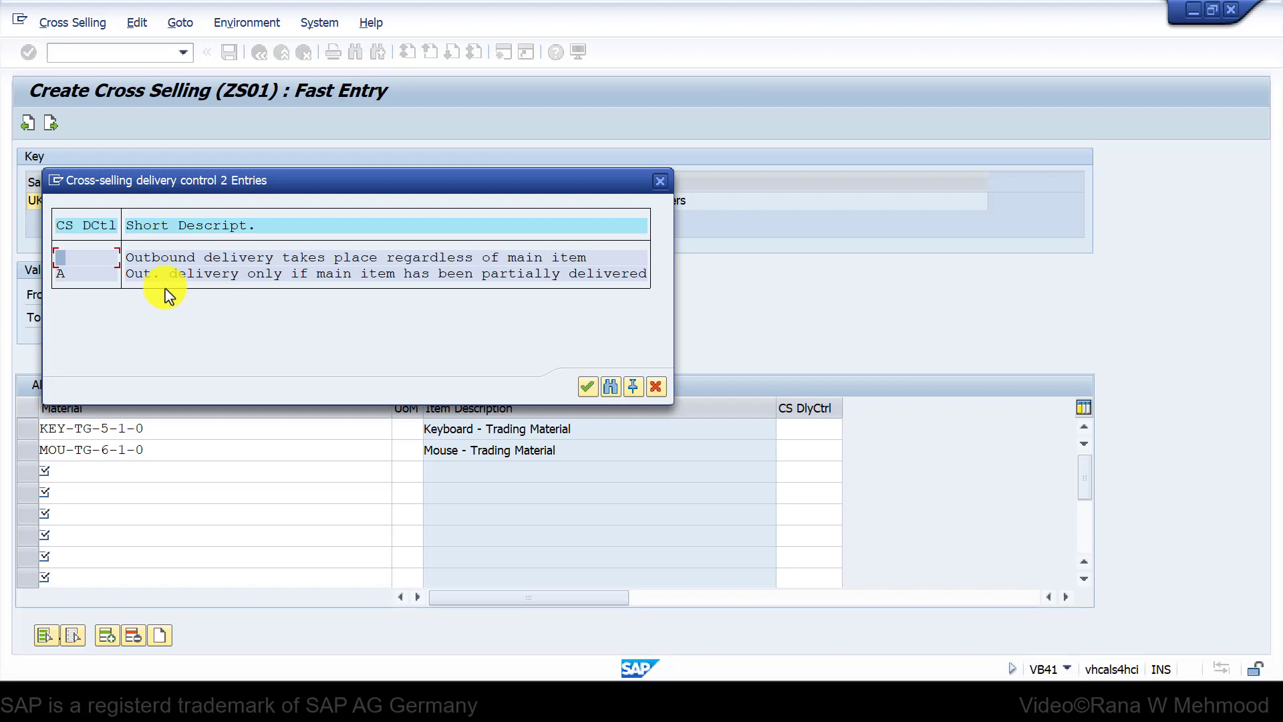
pyautogui.doubleClick(78, 274)
pyautogui.click(798, 452)
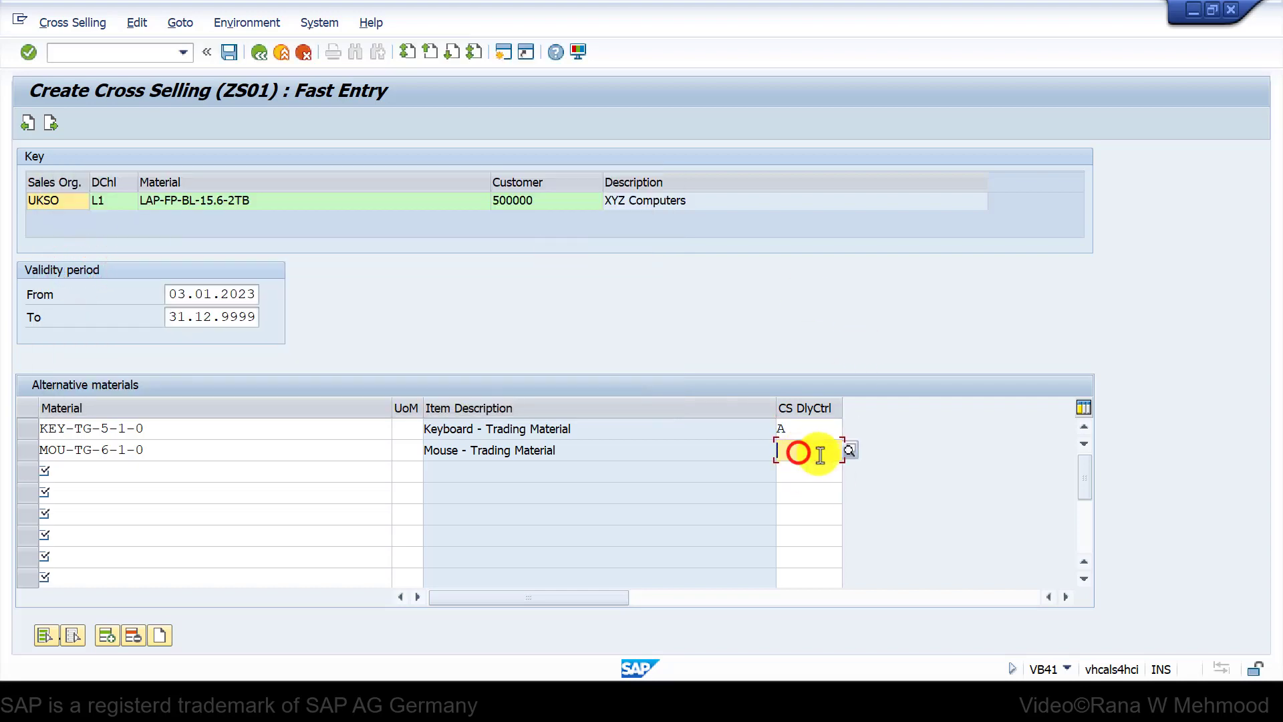
pyautogui.write('A')
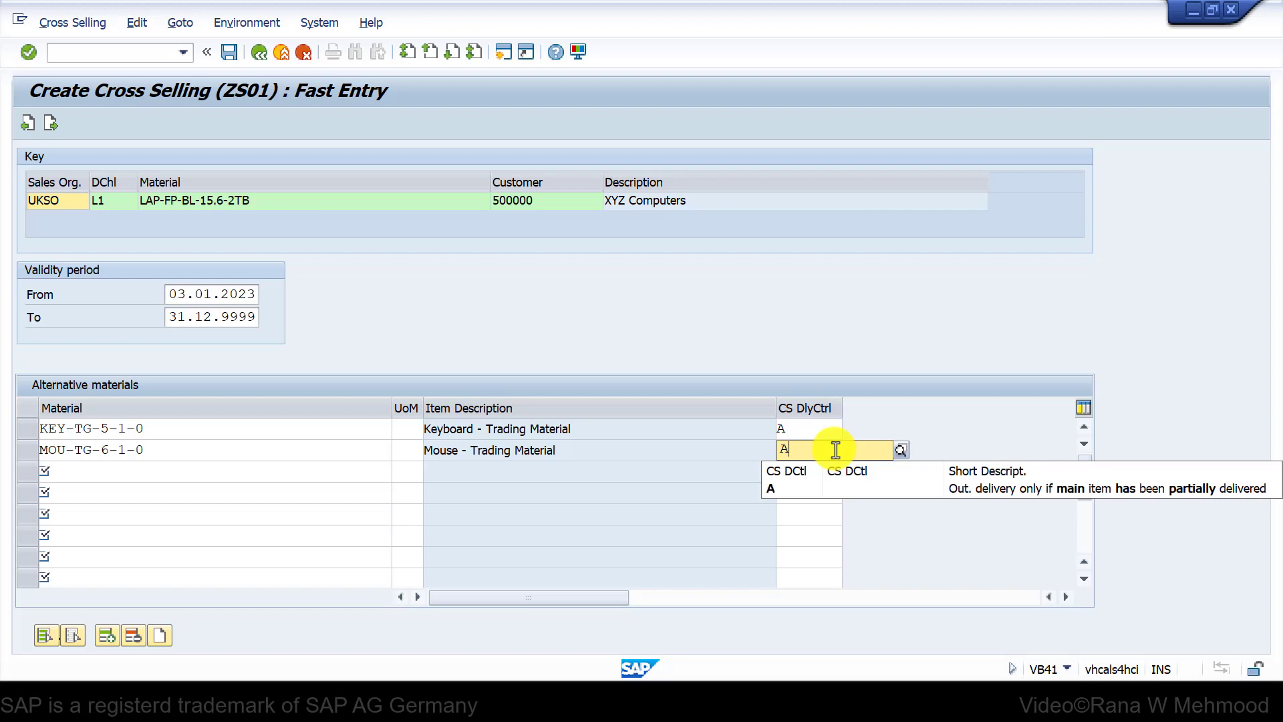
pyautogui.click(812, 490)
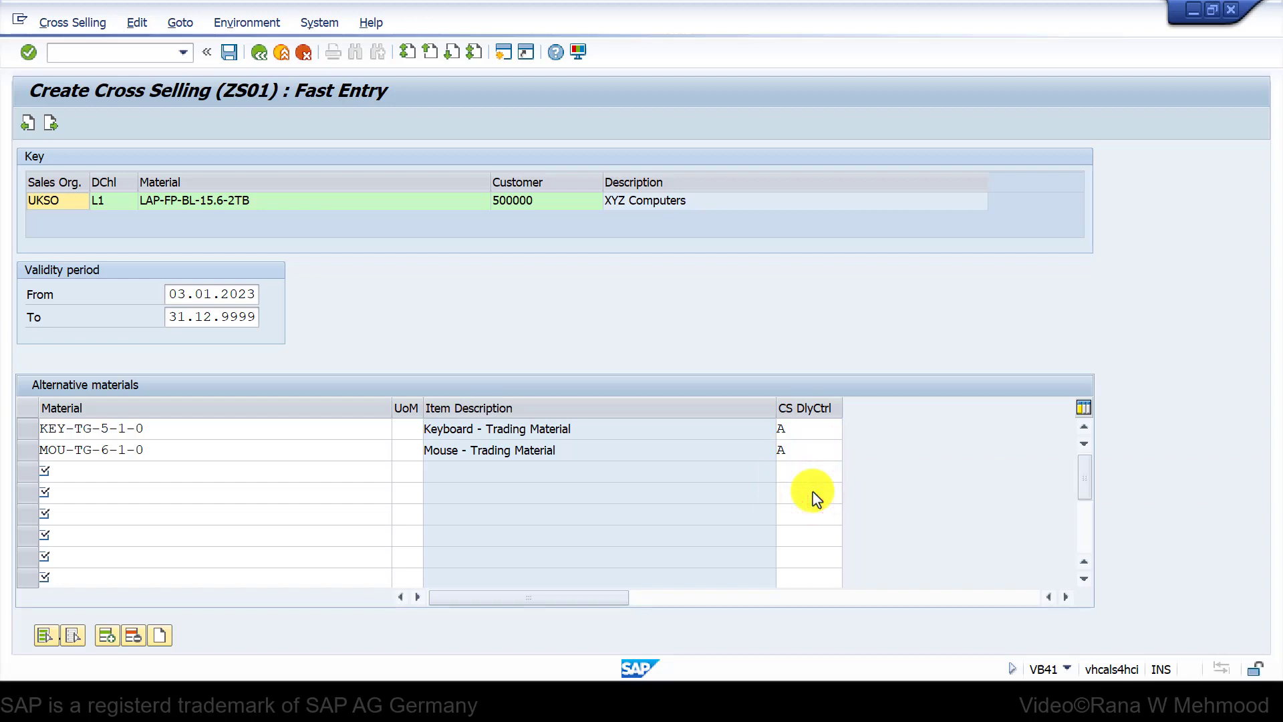
pyautogui.press('Return')
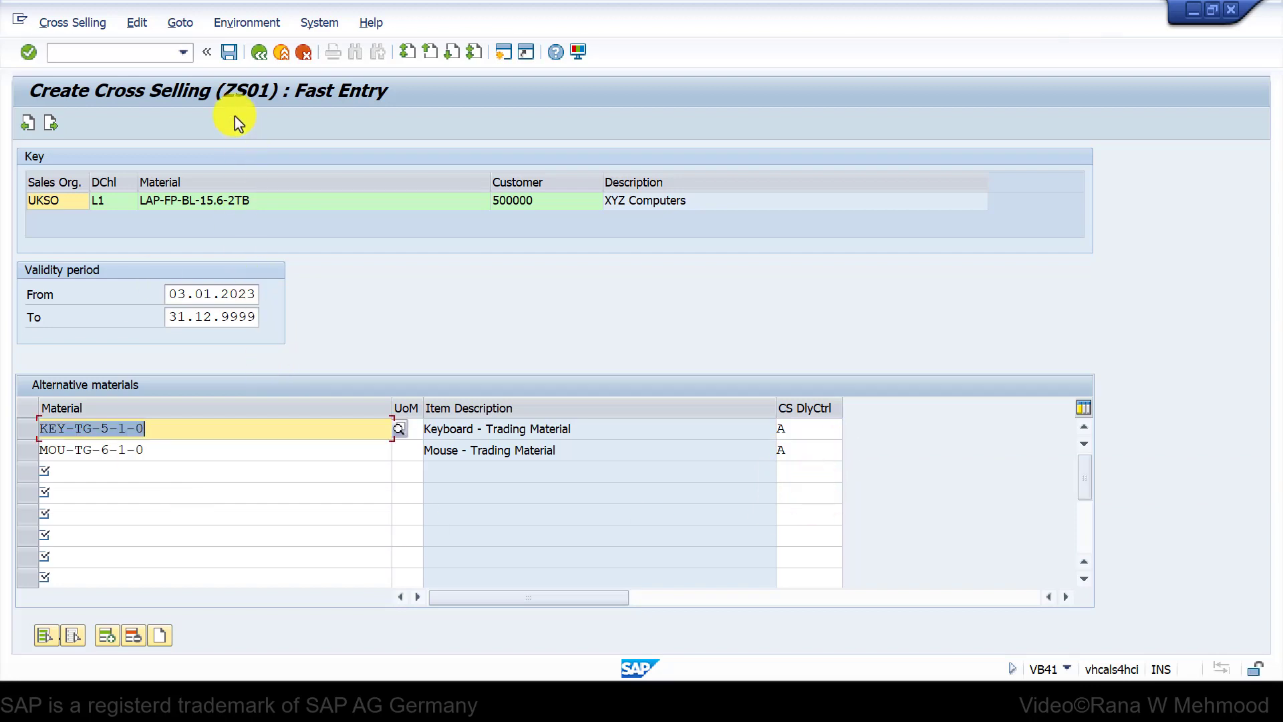
pyautogui.click(230, 53)
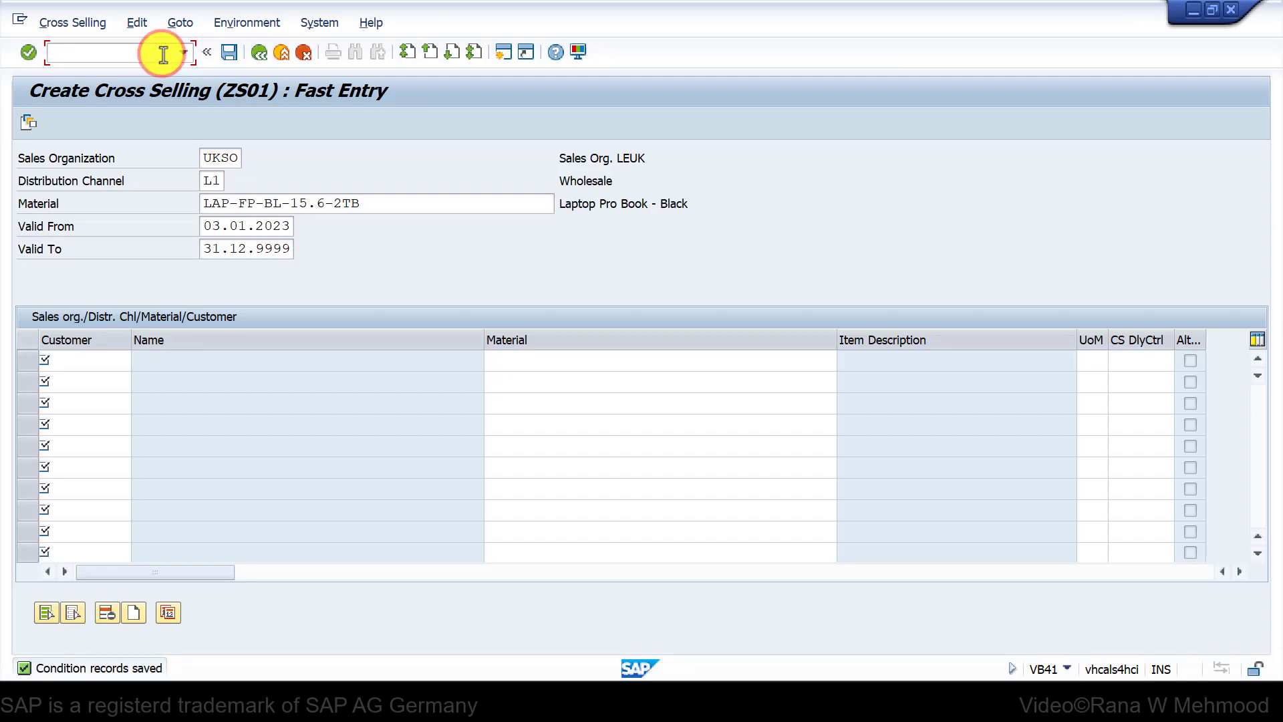
# - Start a VA01 ZOR order for sold-to XYZ Computers with customer reference CS-01
pyautogui.write('/')
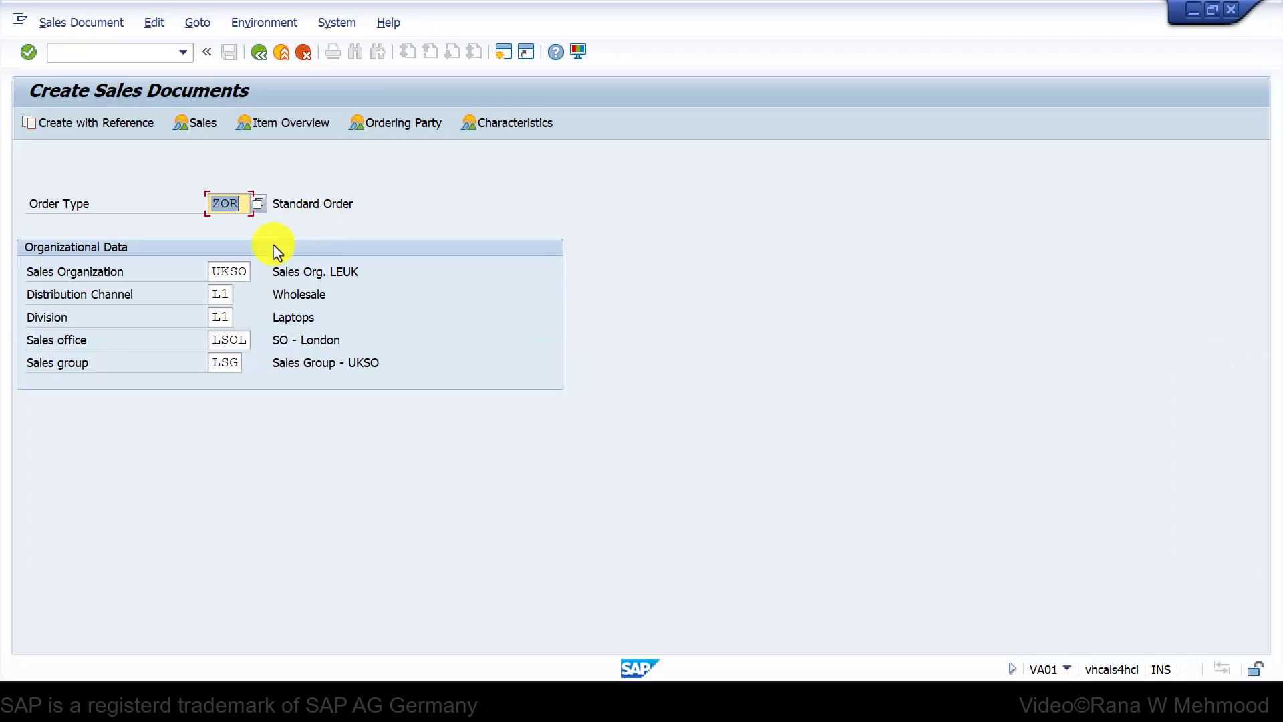
pyautogui.click(28, 52)
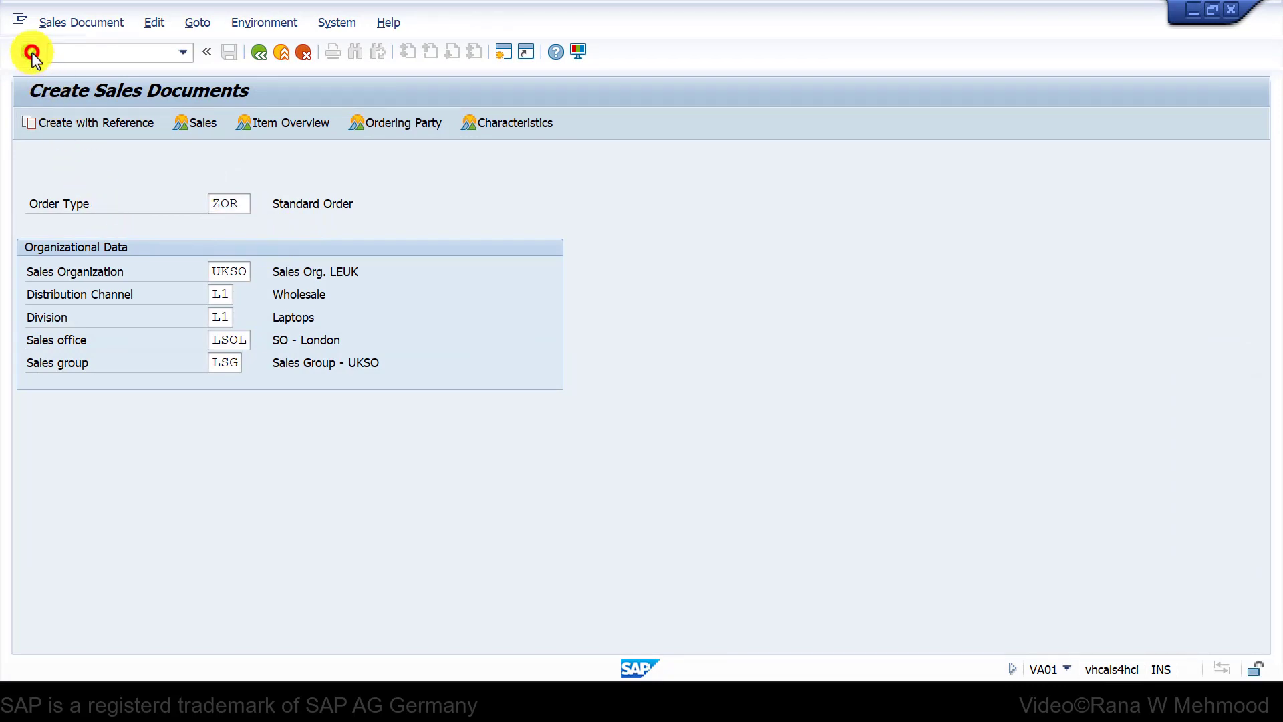
pyautogui.write('5')
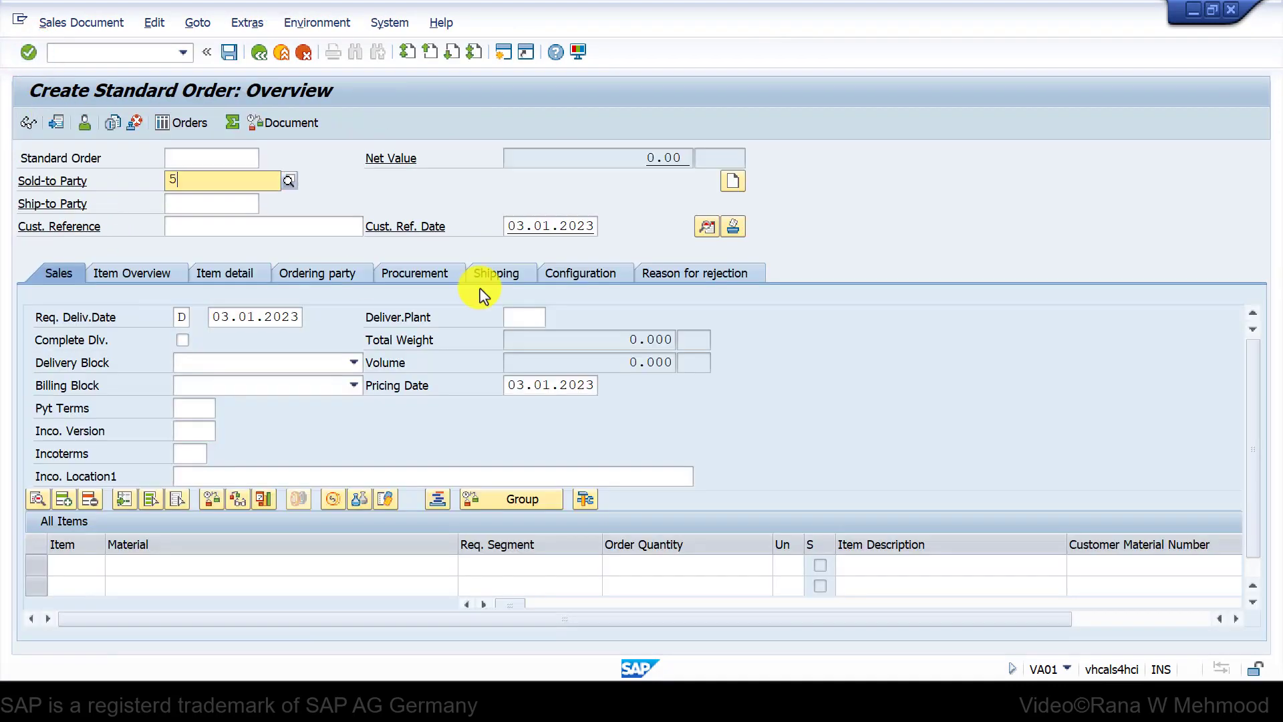
pyautogui.write('000')
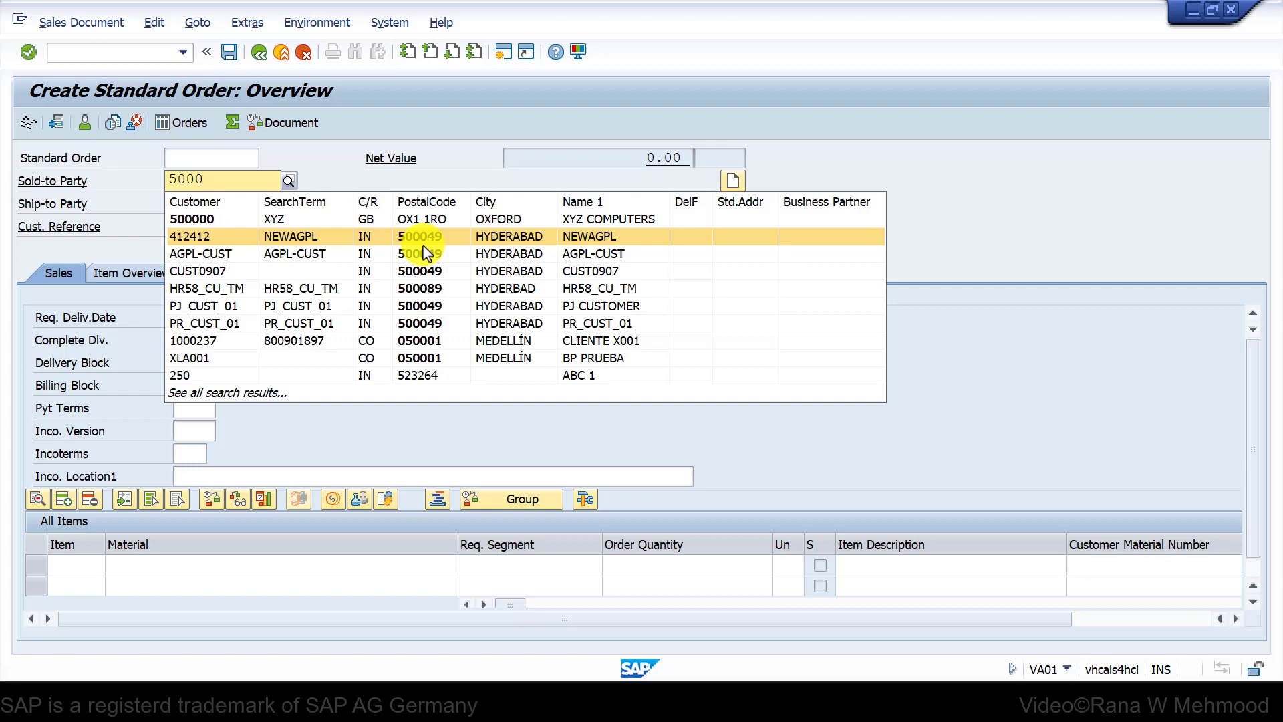
pyautogui.click(387, 222)
pyautogui.click(265, 225)
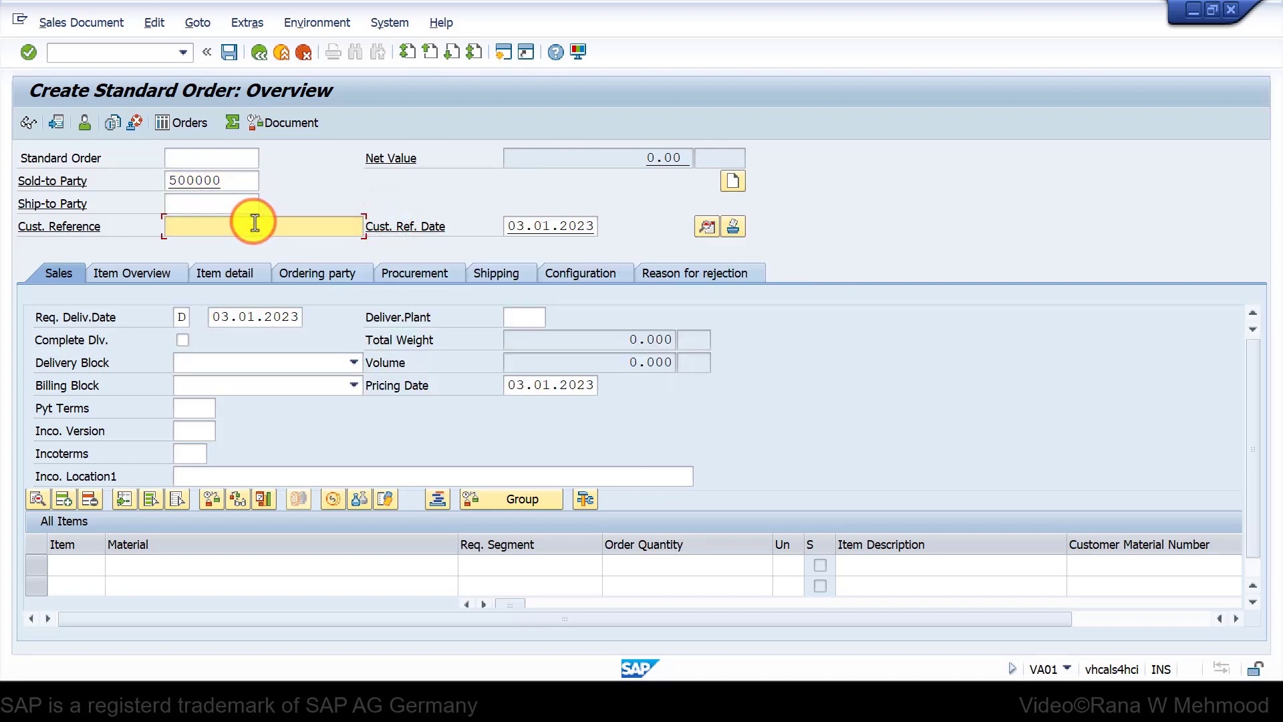
pyautogui.write('CS')
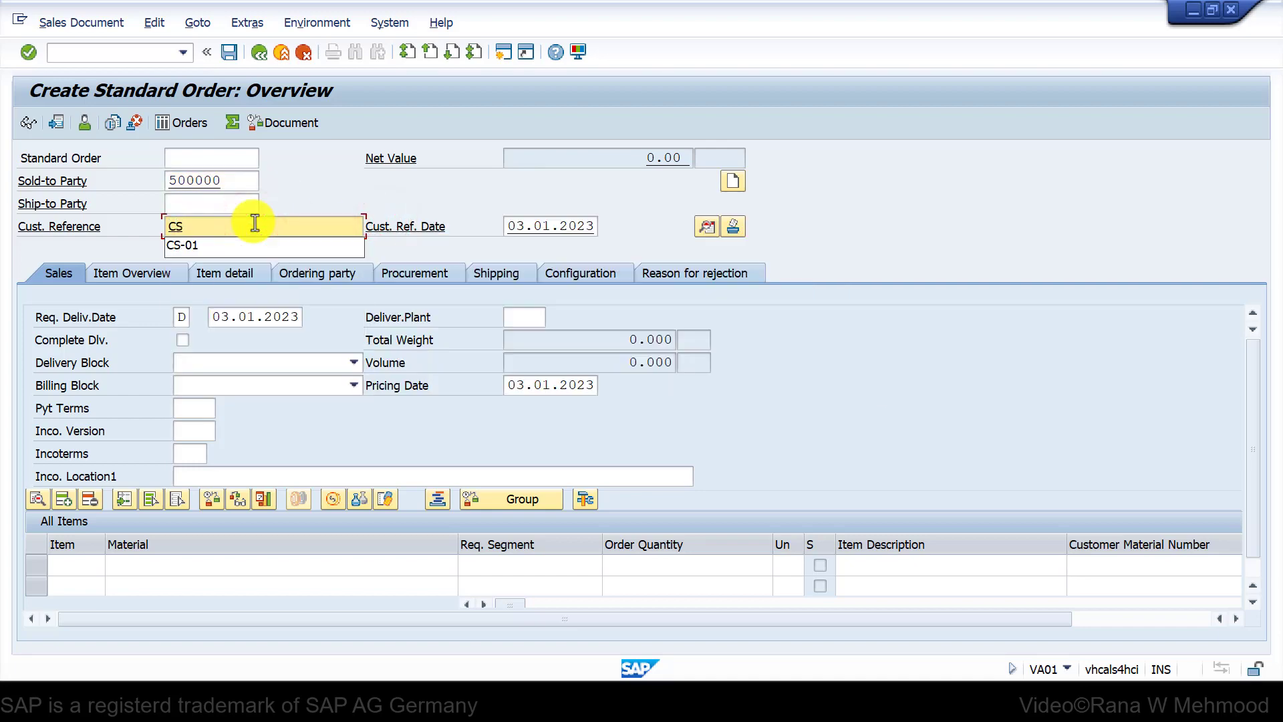
pyautogui.write('0')
pyautogui.press('BackSpace')
pyautogui.write('-01')
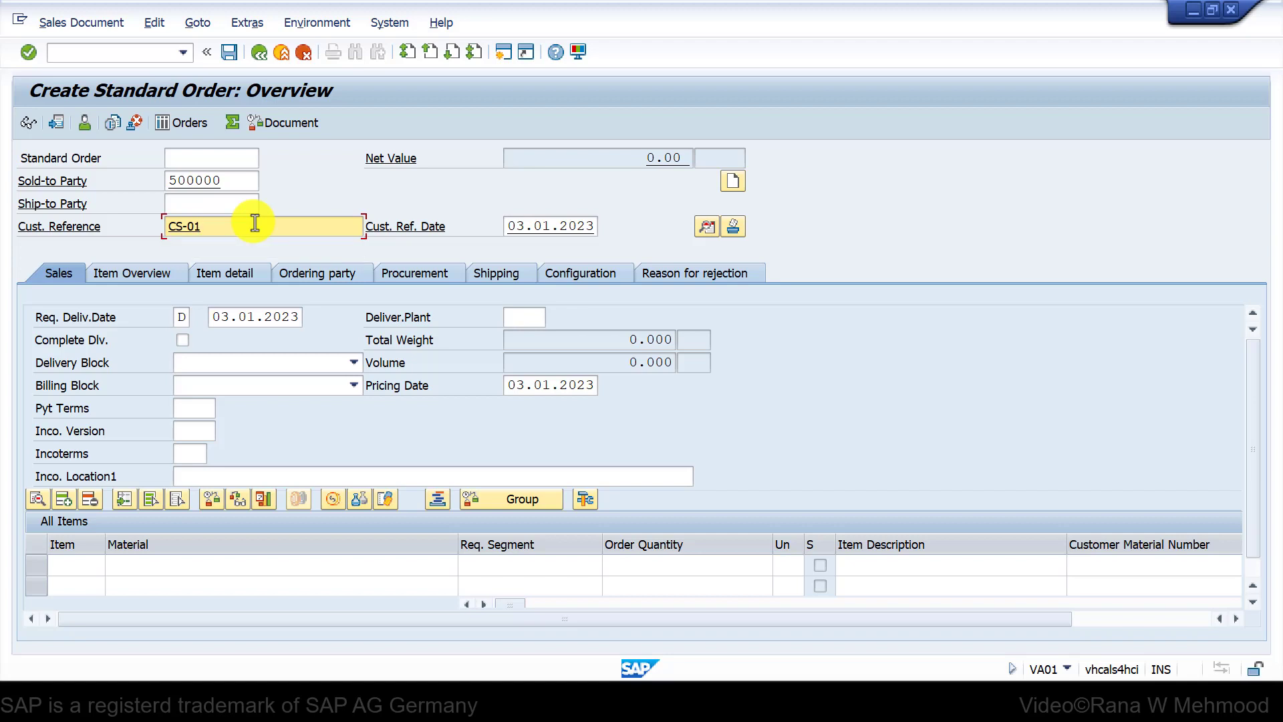
pyautogui.press('Return')
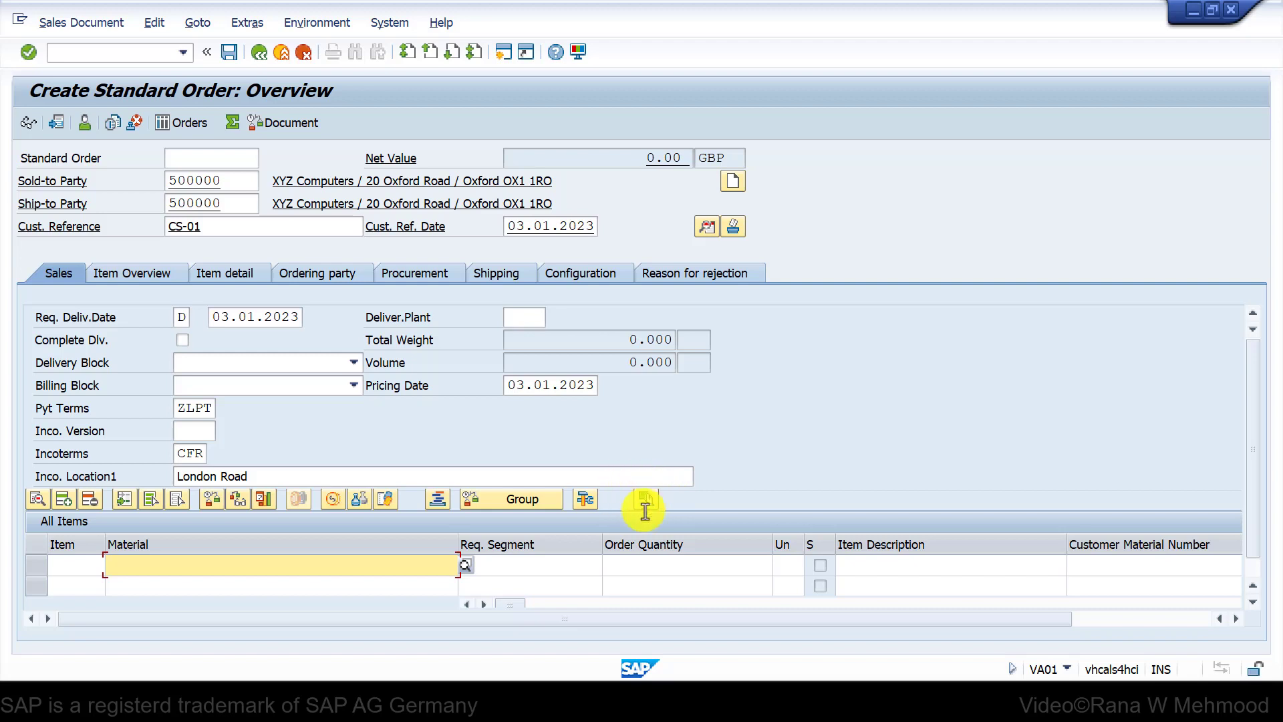
# - Restart the order via /n, re-entering sold-to XYZ Computers and reference CS-01 to fill header data
pyautogui.click(137, 52)
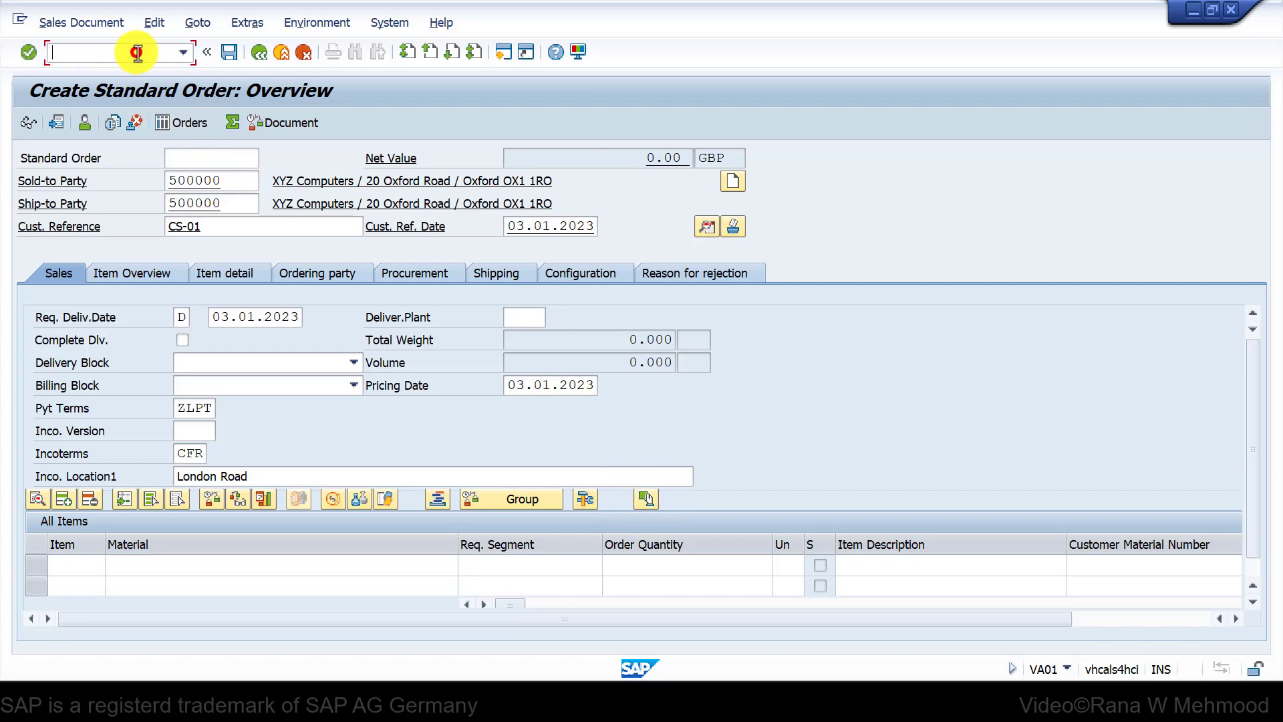
pyautogui.write('/n')
pyautogui.press('Return')
pyautogui.click(30, 53)
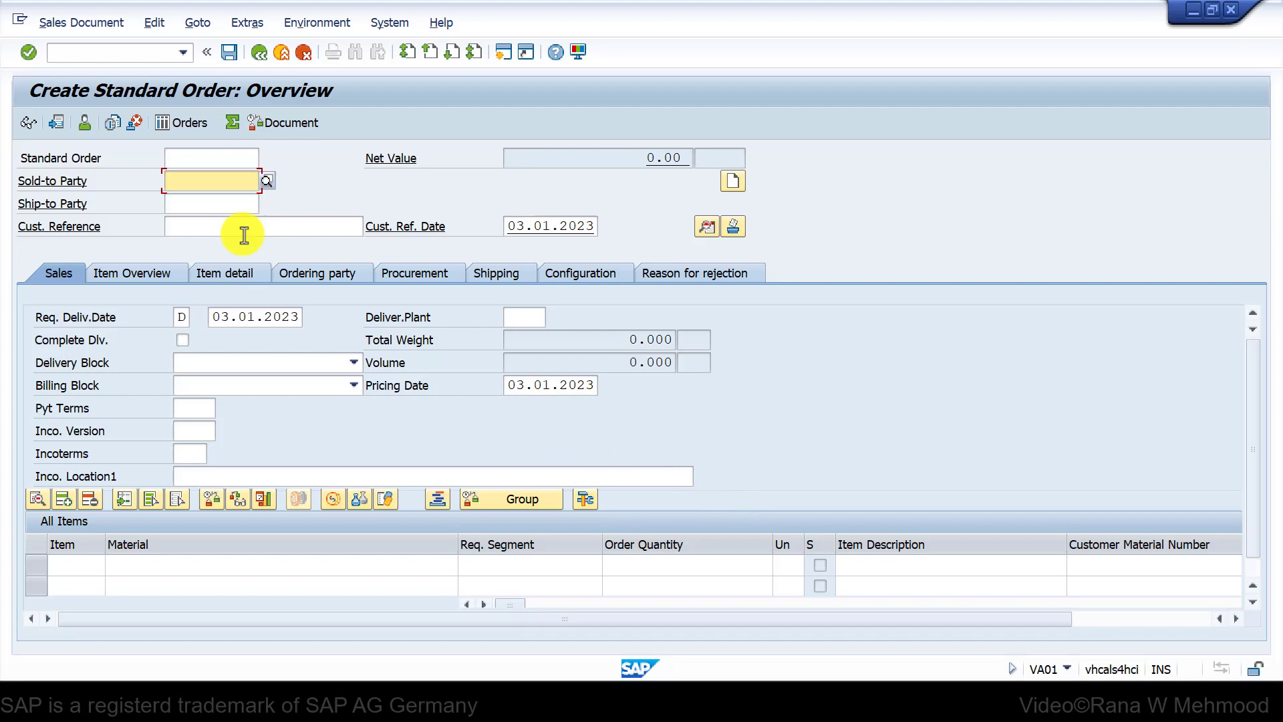
pyautogui.write('500')
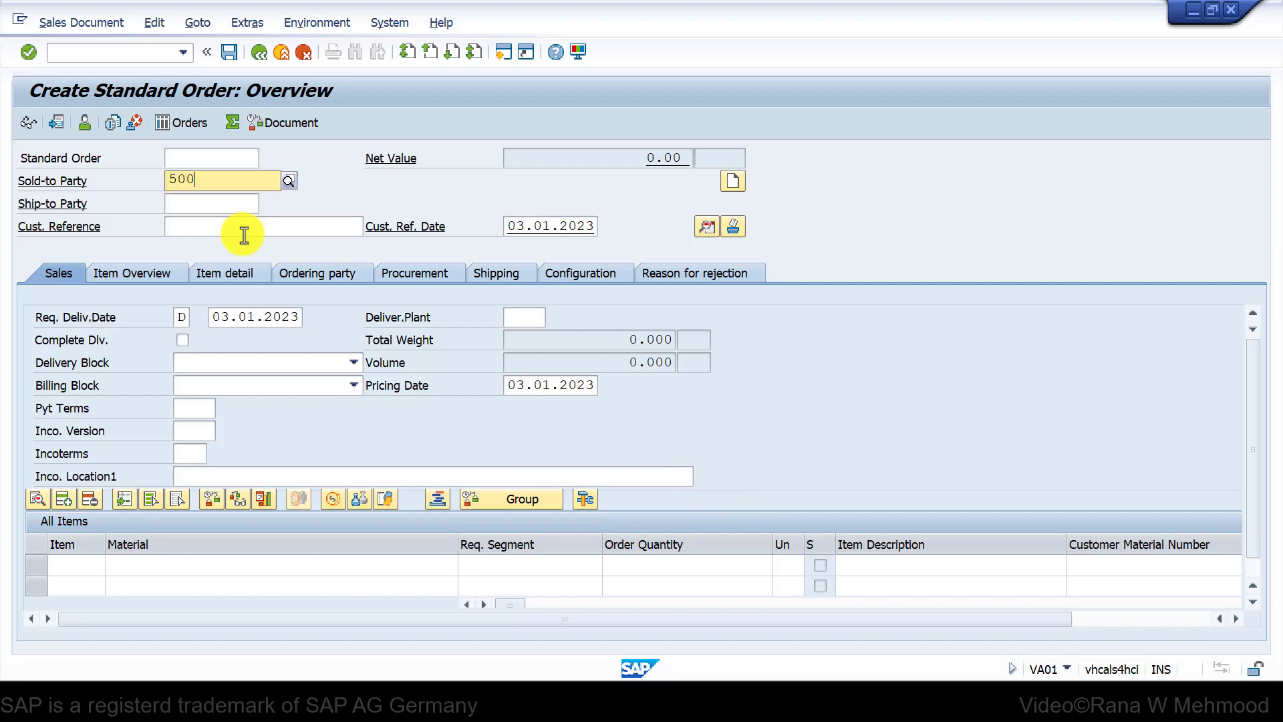
pyautogui.click(208, 231)
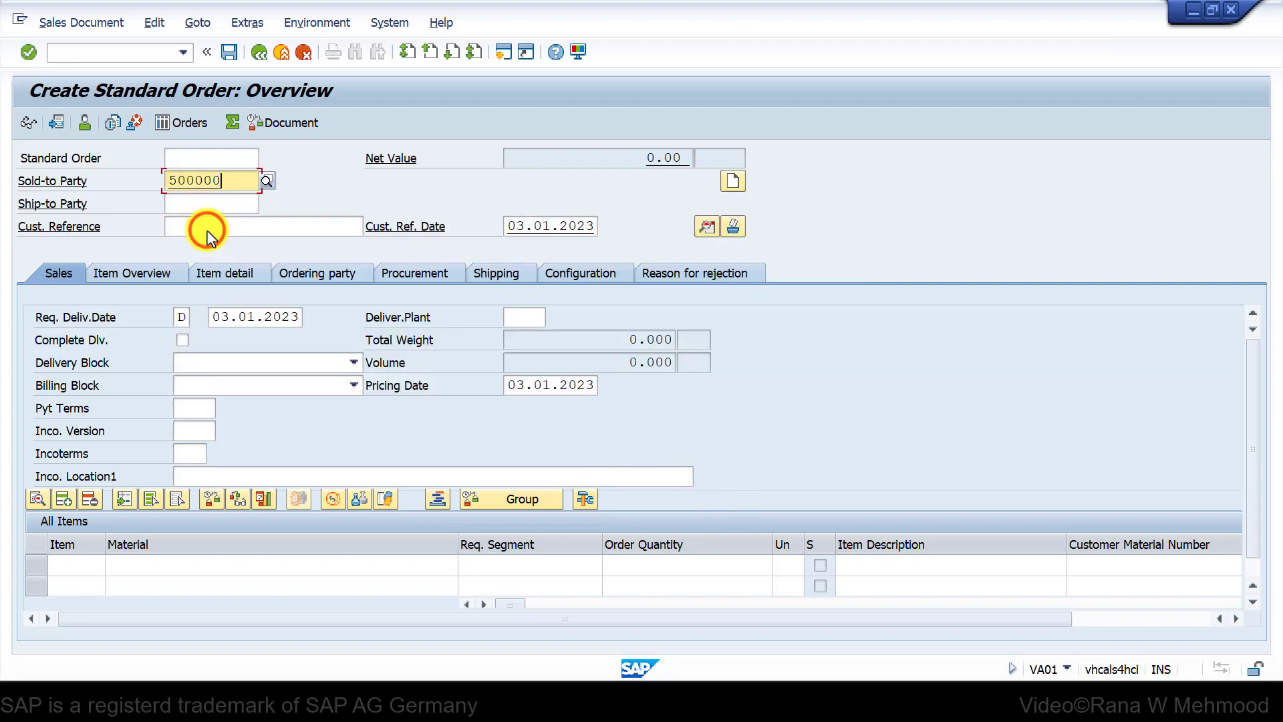
pyautogui.click(207, 227)
pyautogui.write('c')
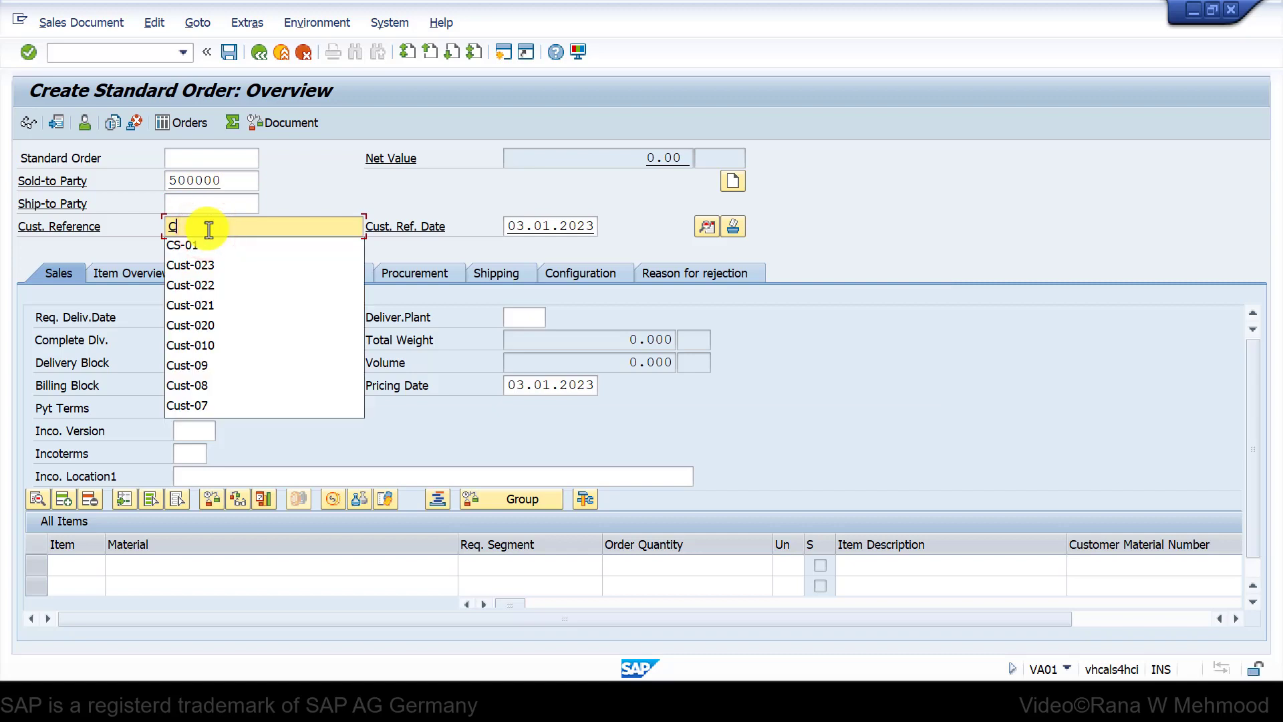
pyautogui.write('s-01')
pyautogui.press('Return')
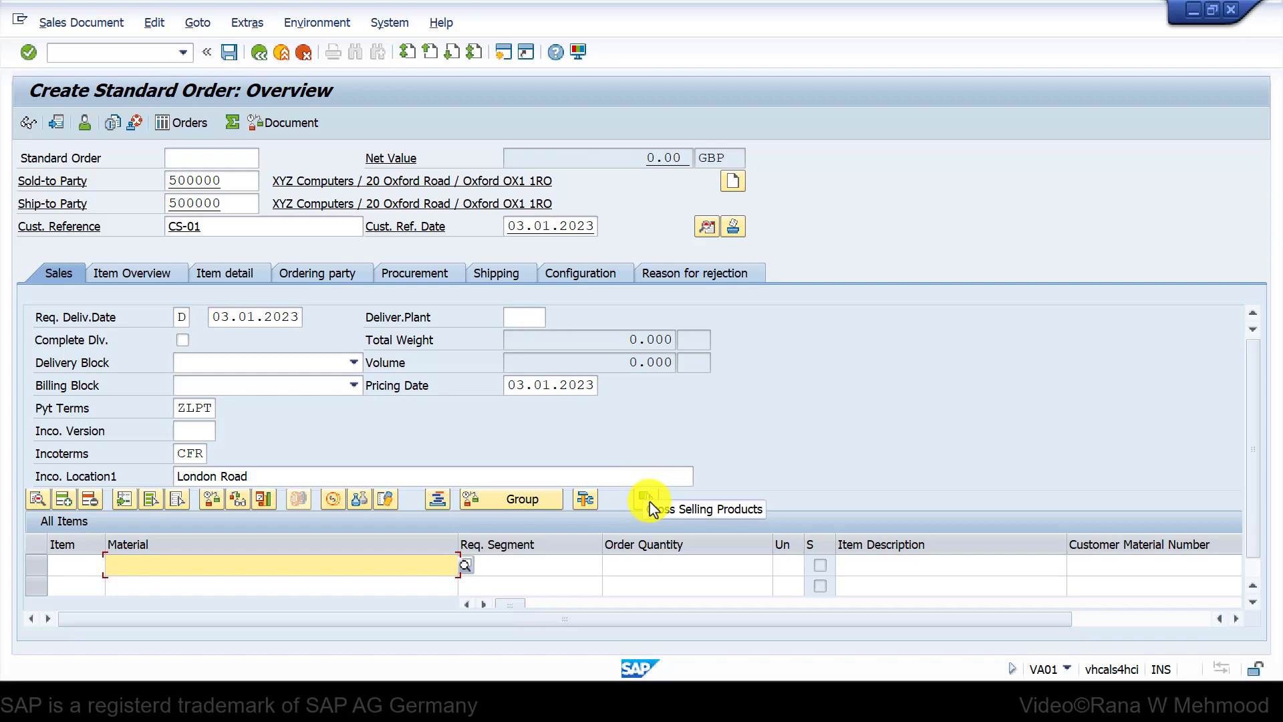
# - Enable Cross Selling Products and add laptop LAP-FP-BL-15.6-2TB as the first item, quantity 1
pyautogui.click(646, 499)
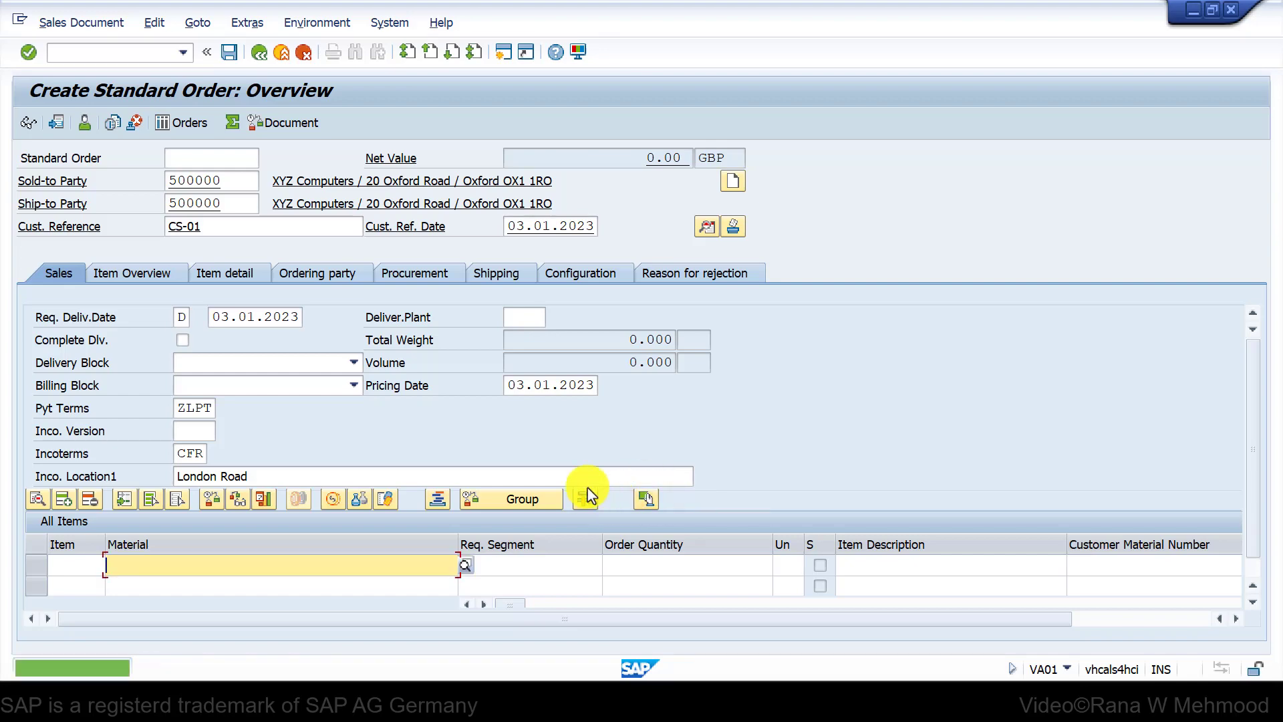
pyautogui.click(278, 568)
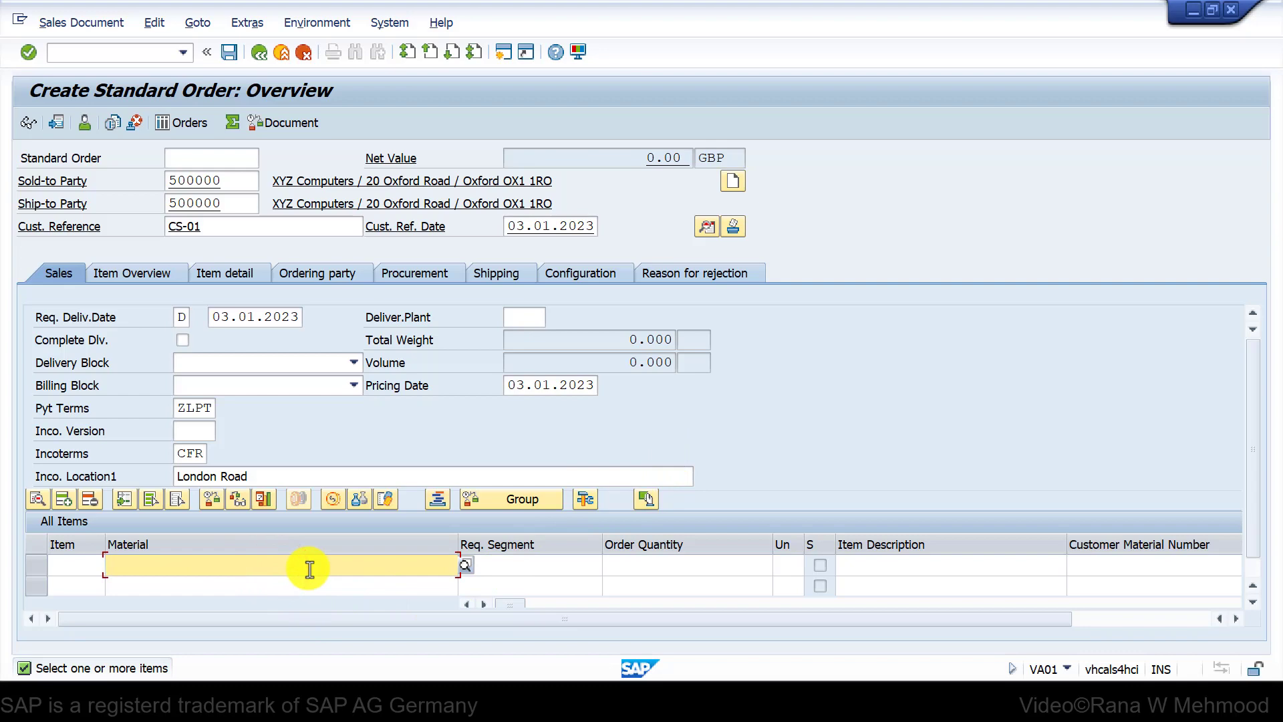
pyautogui.write('1')
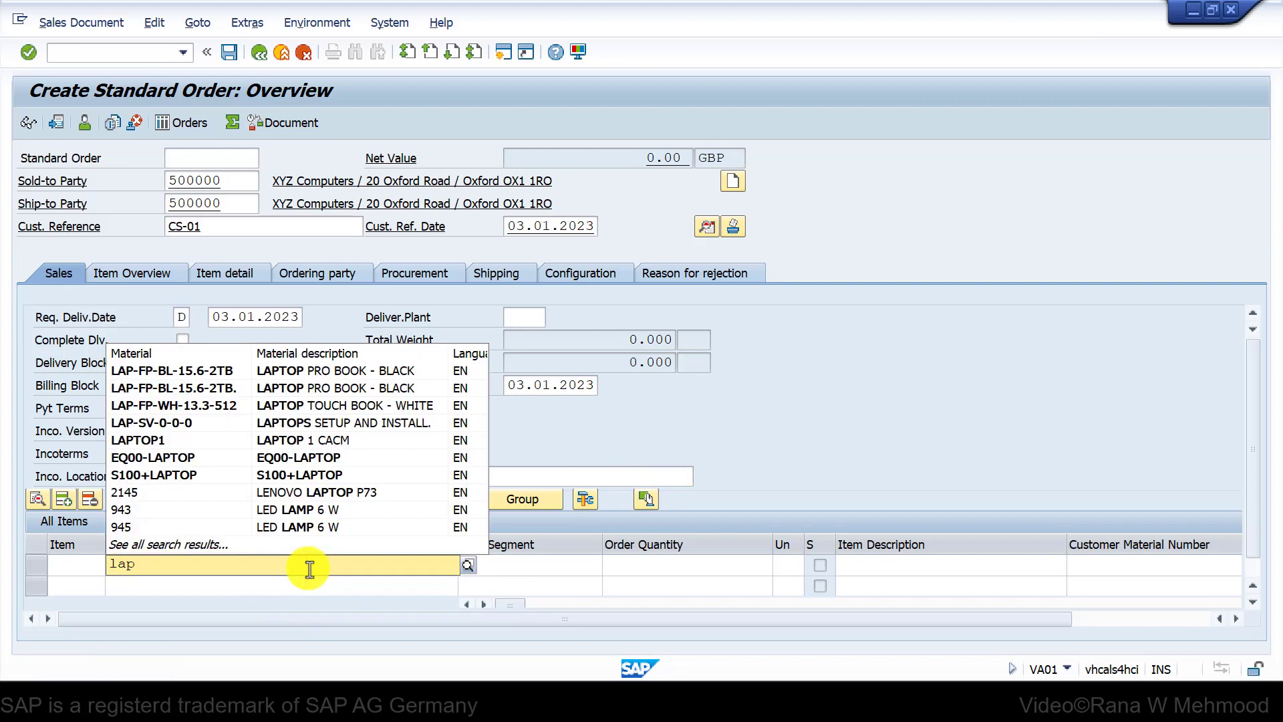
pyautogui.click(248, 373)
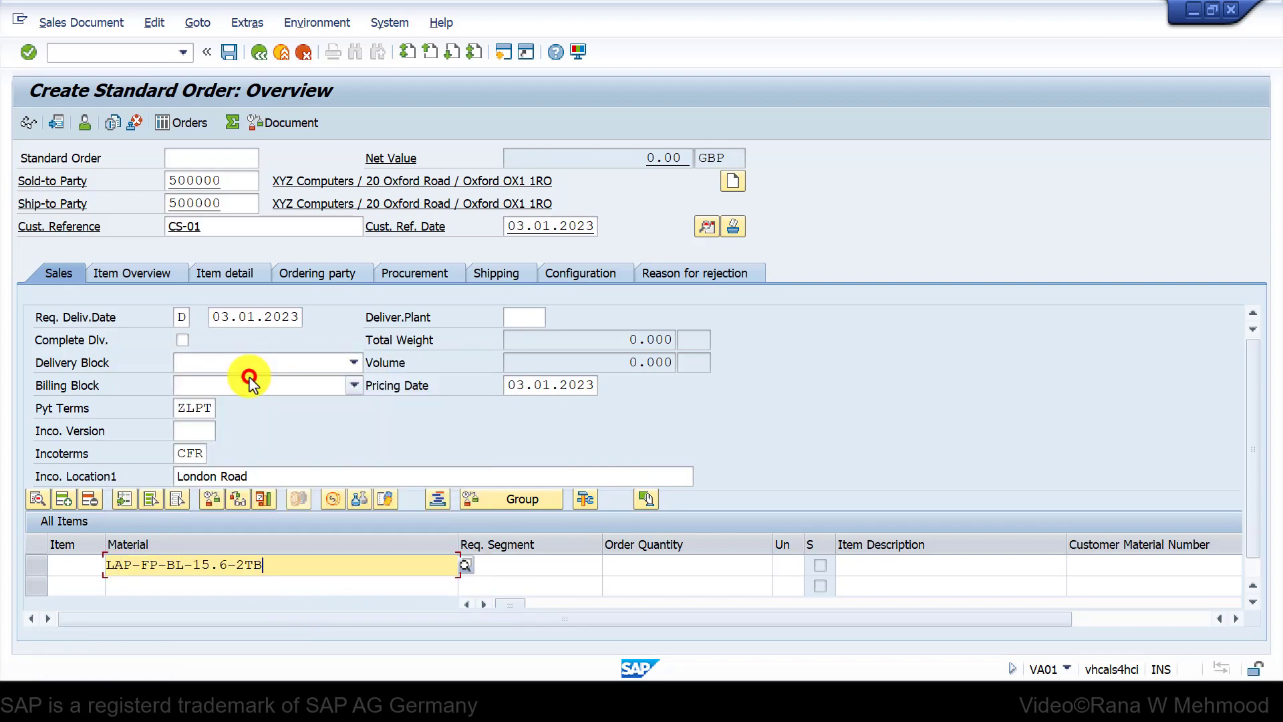
pyautogui.click(677, 565)
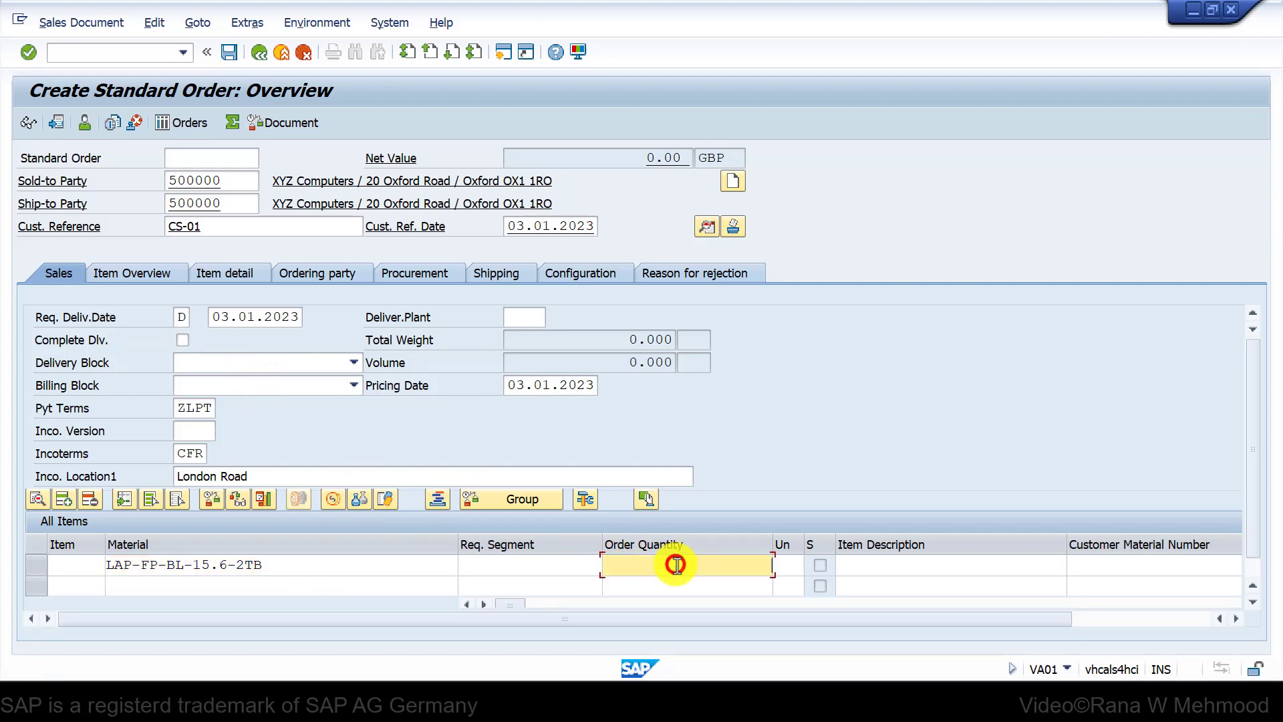
pyautogui.write('1')
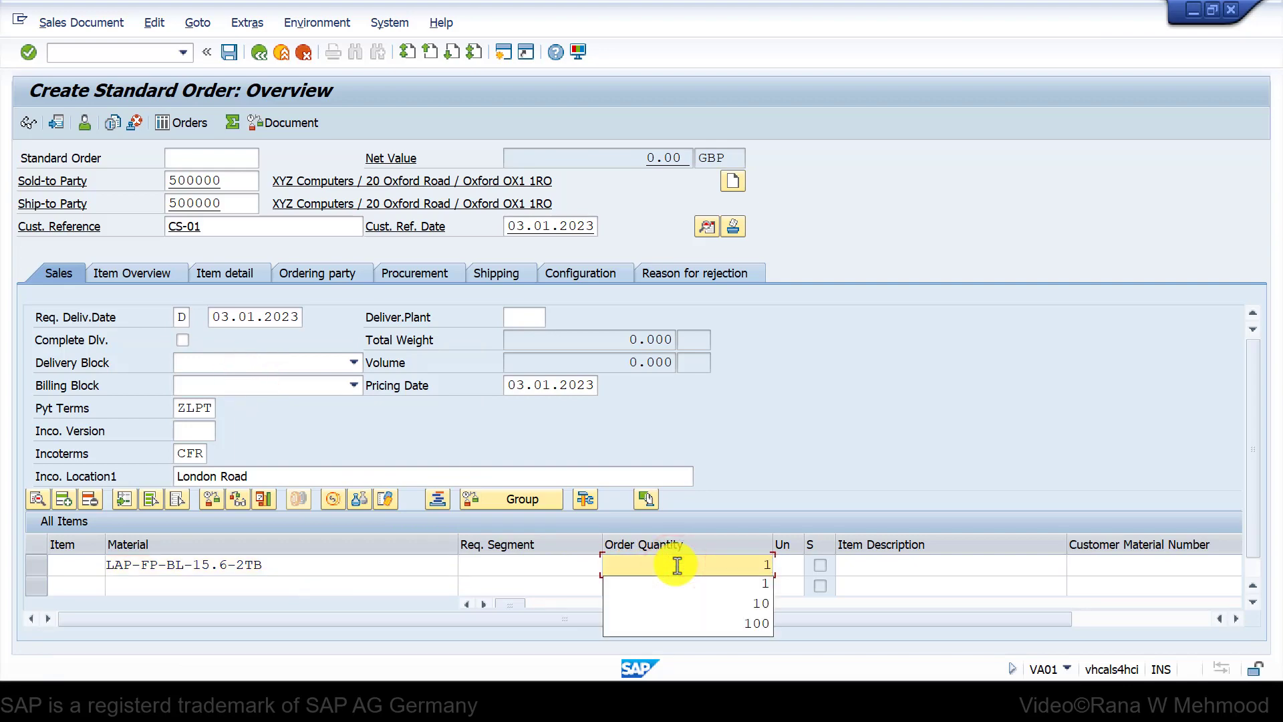
pyautogui.press('Return')
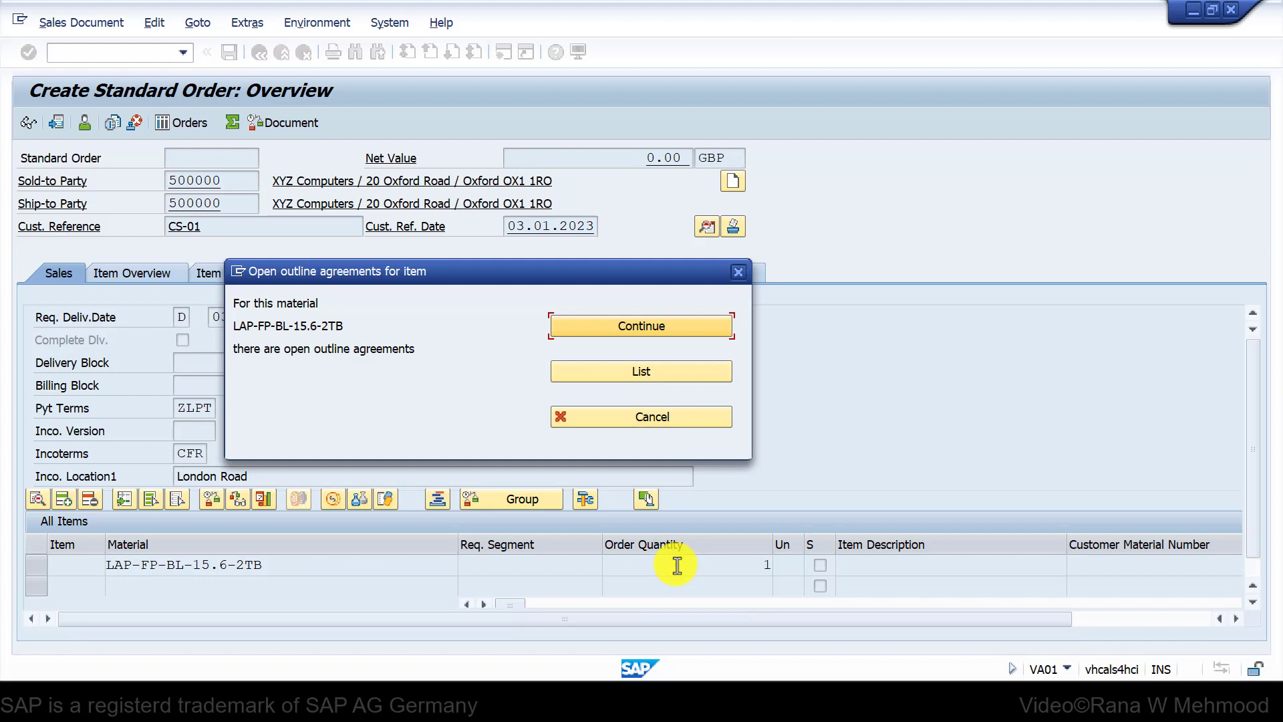
# - Dismiss the open outline agreements notice and review the laptop in the cross-selling list
pyautogui.click(639, 417)
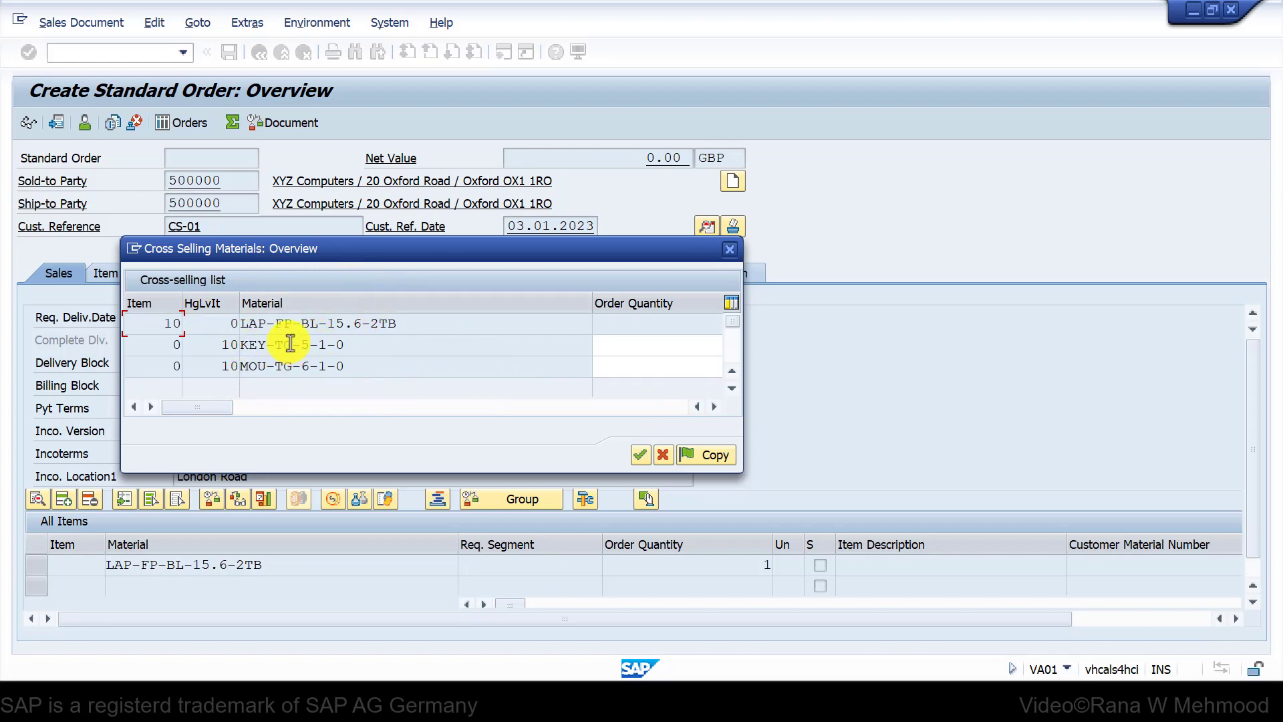
pyautogui.click(294, 370)
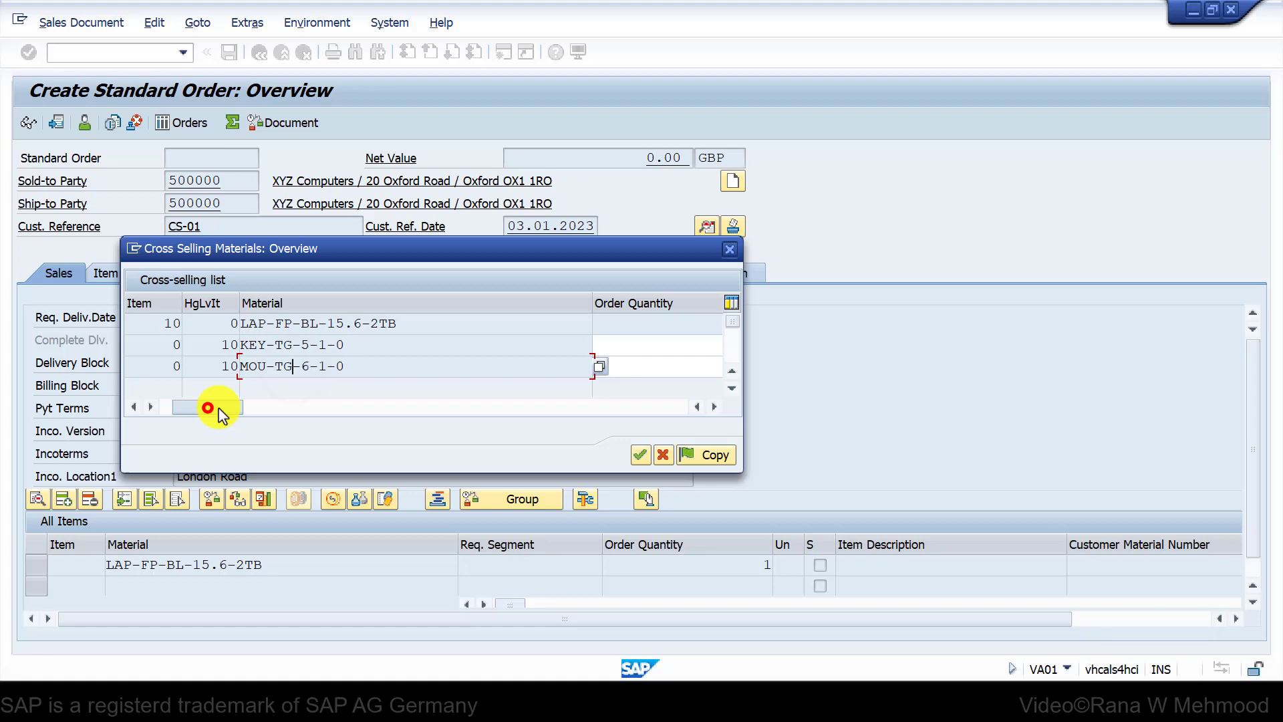
pyautogui.moveTo(204, 407); pyautogui.dragTo(424, 417)
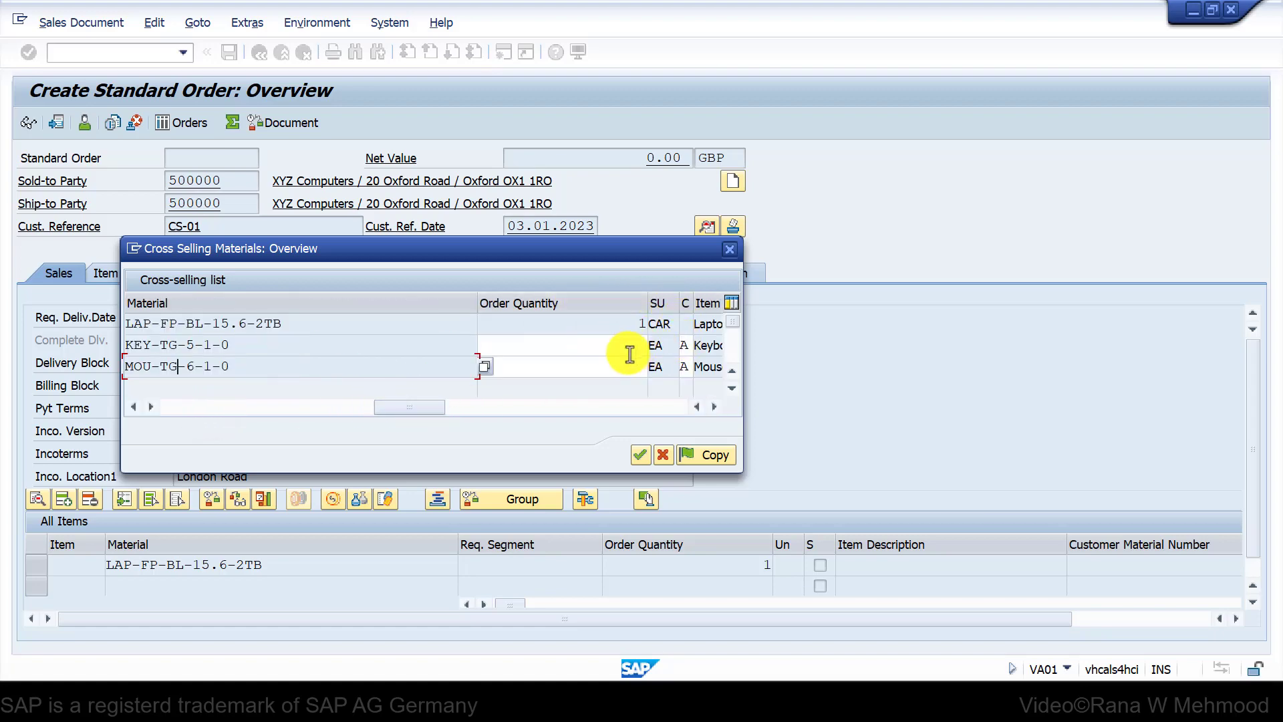
pyautogui.moveTo(419, 404); pyautogui.dragTo(260, 421)
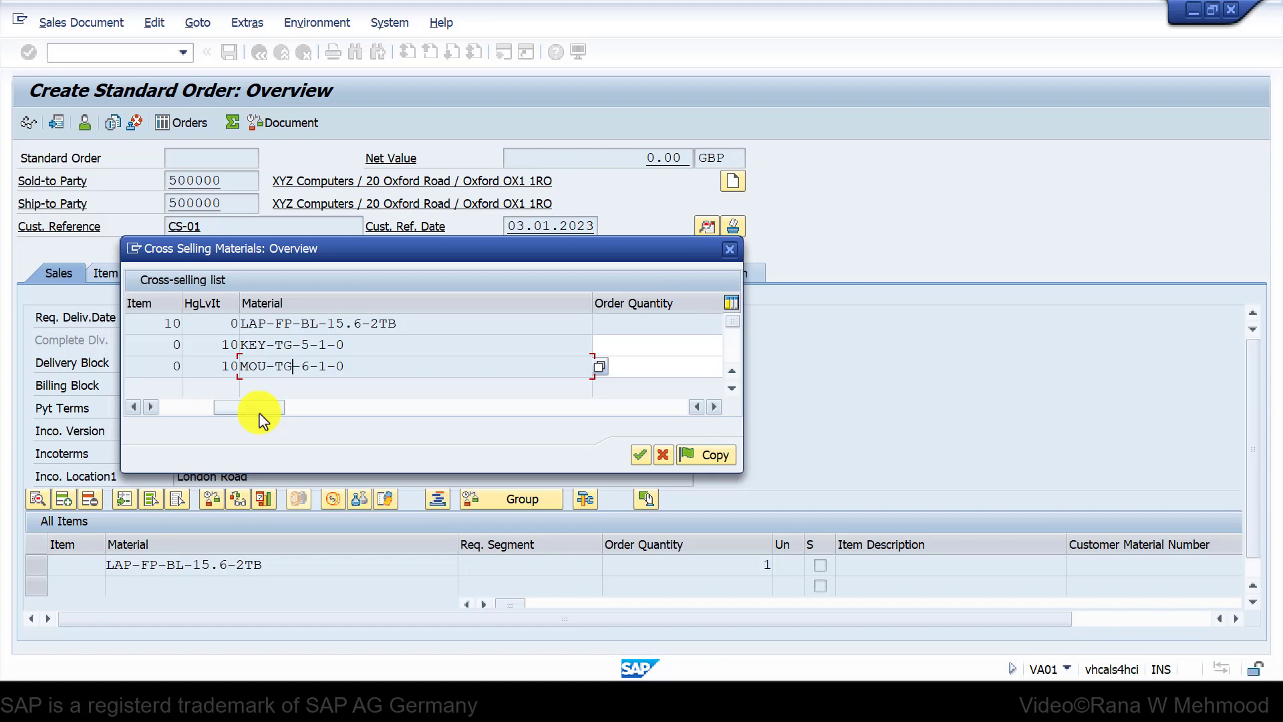
pyautogui.moveTo(261, 419); pyautogui.dragTo(361, 415)
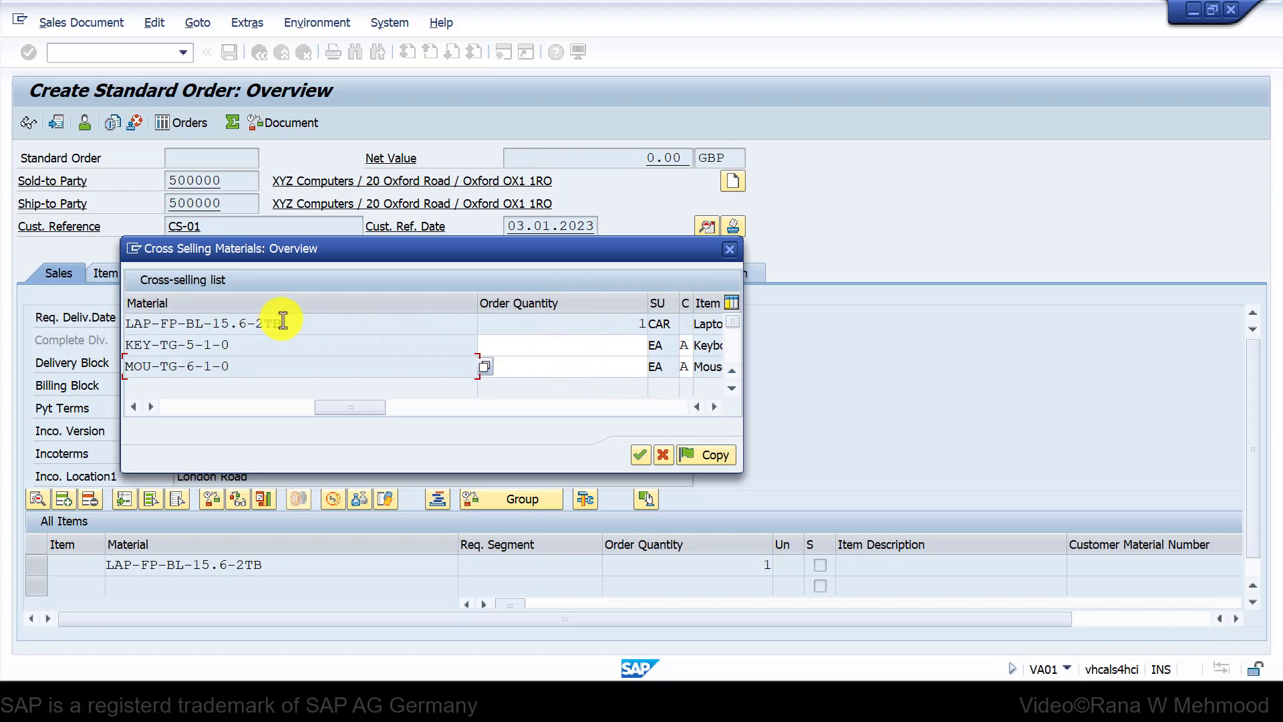
pyautogui.moveTo(330, 322); pyautogui.dragTo(212, 323)
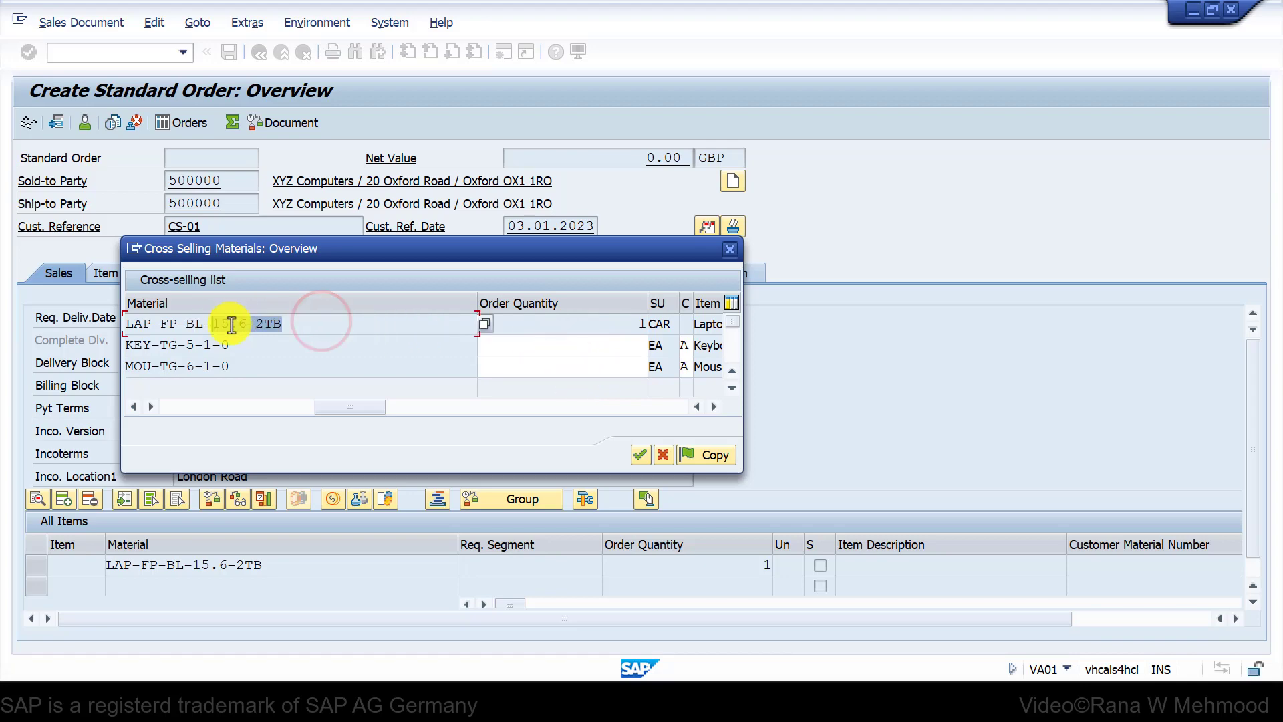
# - Order 10 each of keyboard KEY-TG-5-1-0 and mouse MOU-TG-6-1-0 and copy them into the order
pyautogui.click(524, 344)
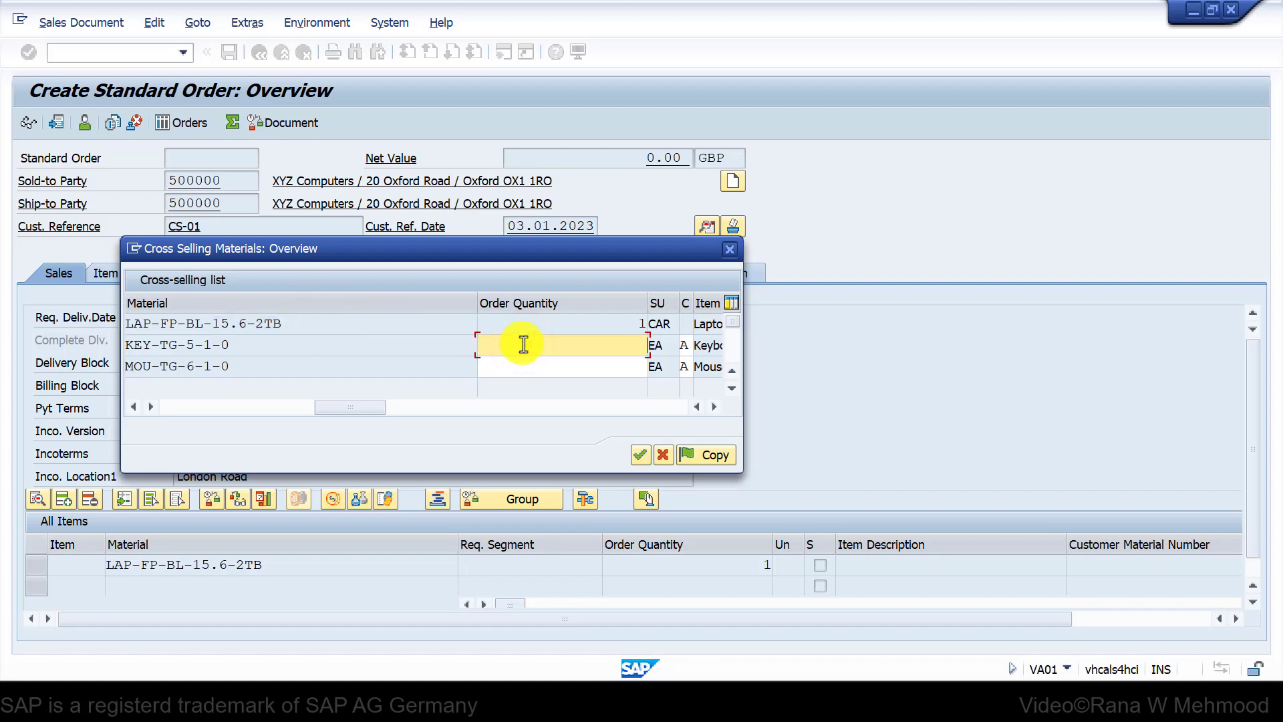
pyautogui.click(549, 366)
pyautogui.write('10')
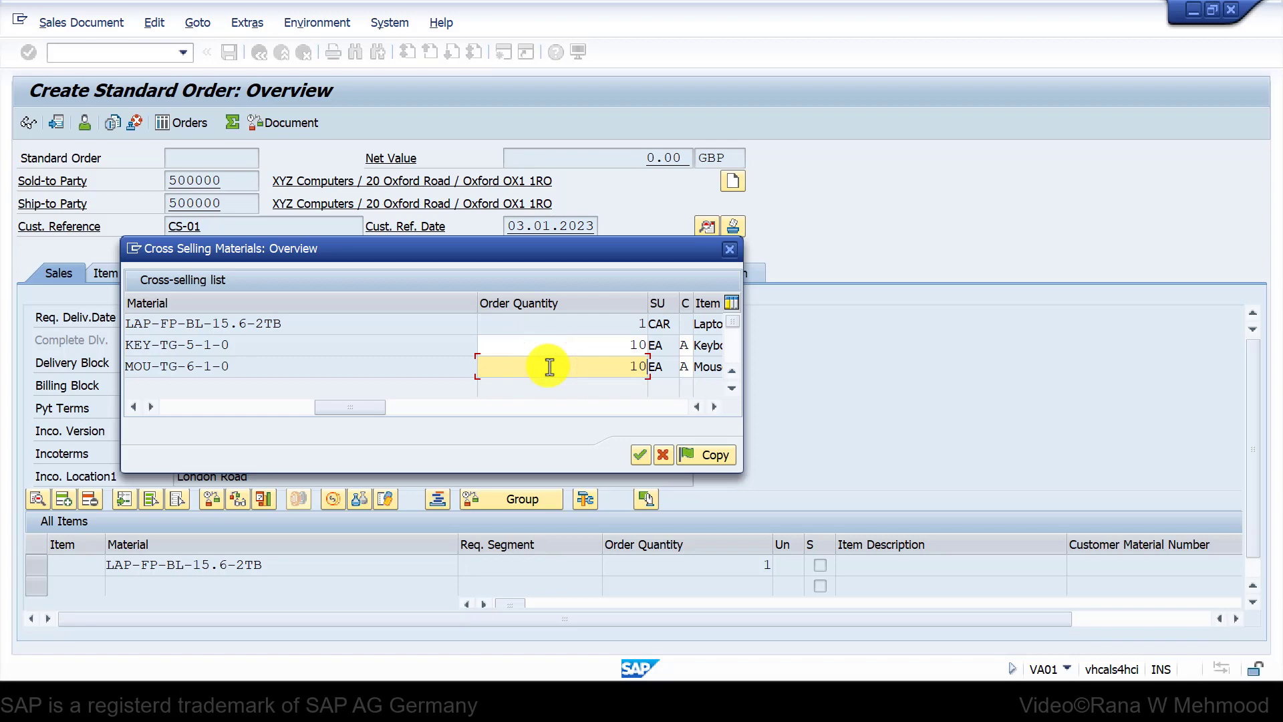
pyautogui.click(357, 408)
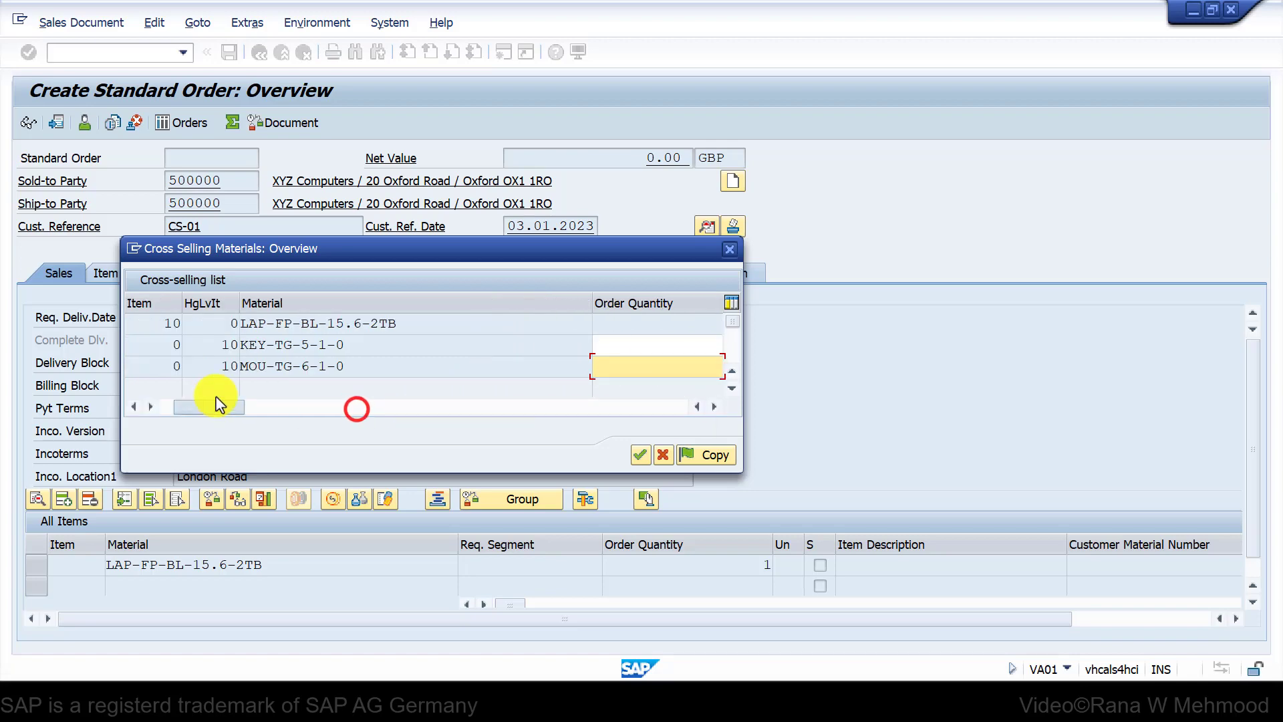
pyautogui.click(710, 453)
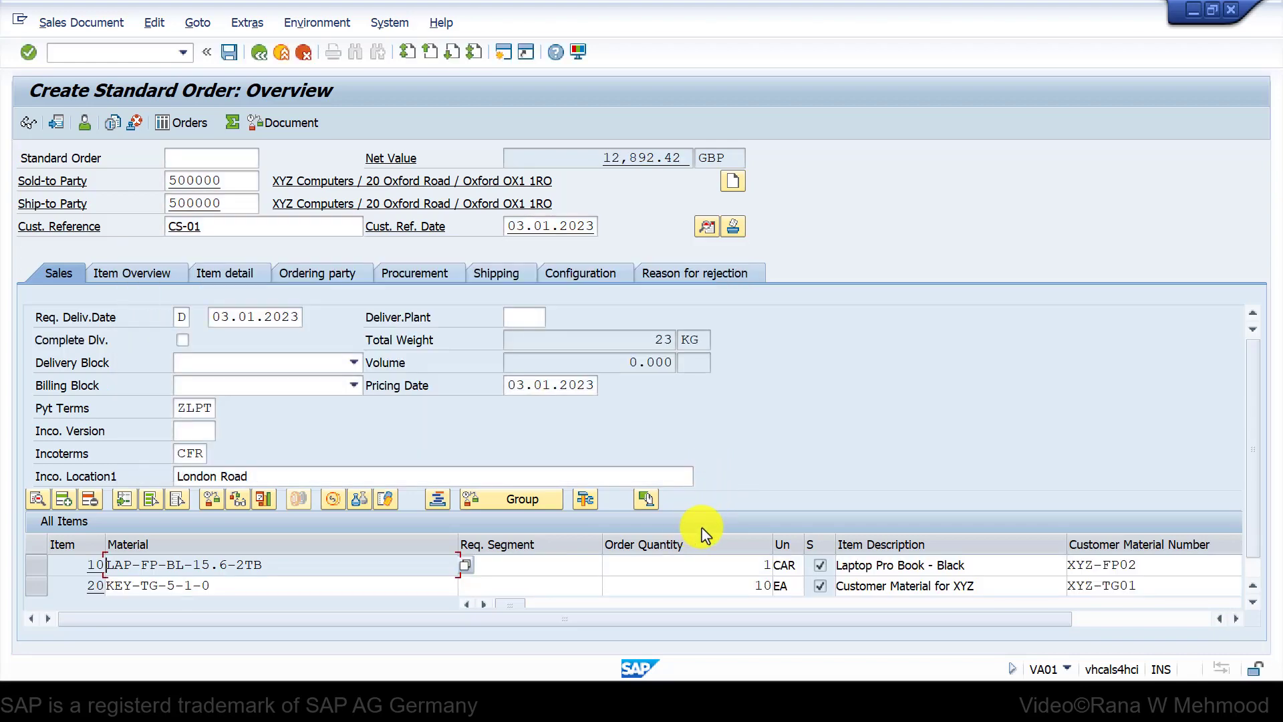
# - Review items 10 (laptop), 20 (keyboard) and 30 (mouse) in All Items, then confirm them
pyautogui.moveTo(296, 569); pyautogui.dragTo(129, 573)
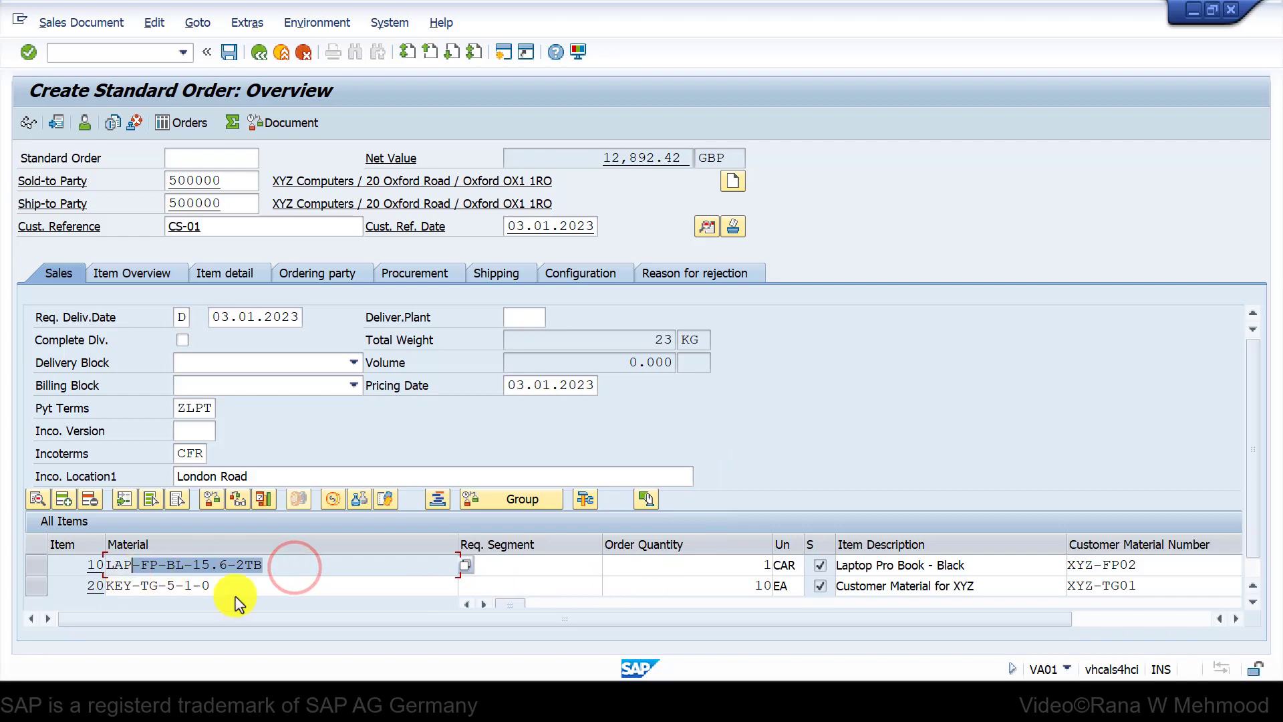
pyautogui.click(264, 586)
pyautogui.moveTo(214, 588); pyautogui.dragTo(123, 586)
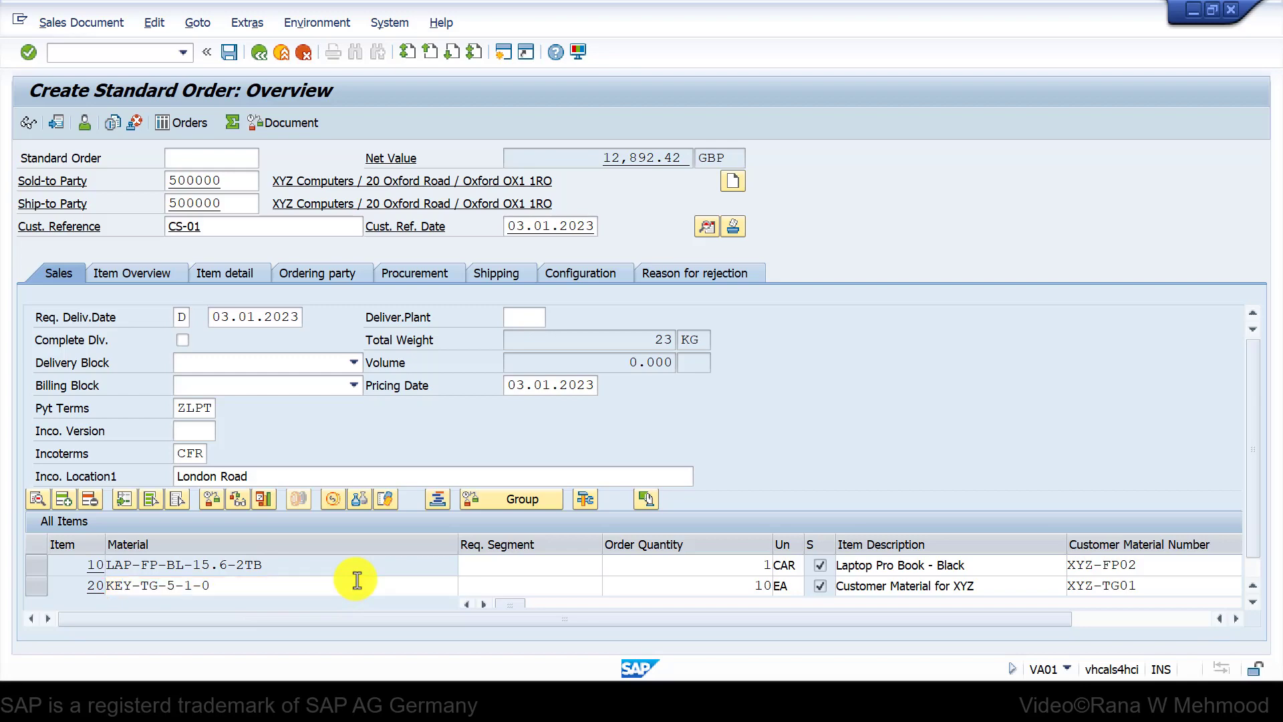
pyautogui.scroll(-1, 357, 580)
pyautogui.scroll(1, 294, 588)
pyautogui.moveTo(979, 619); pyautogui.dragTo(1145, 628)
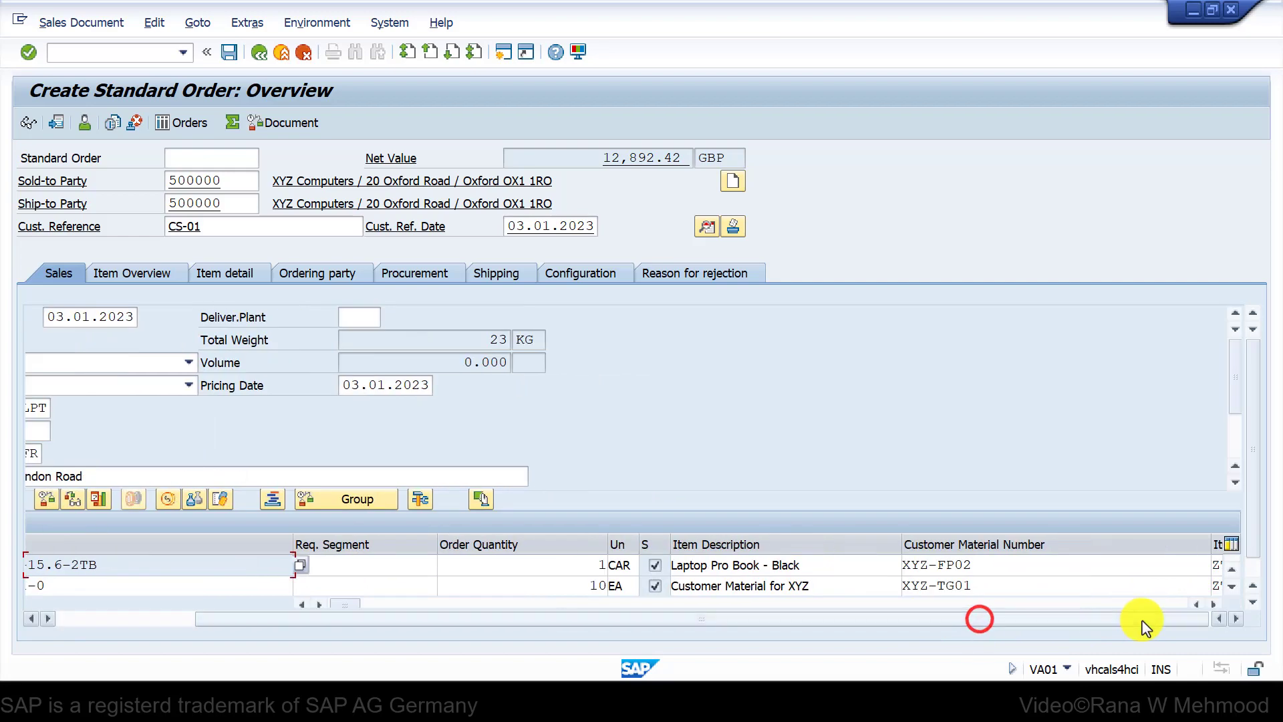
pyautogui.click(1235, 589)
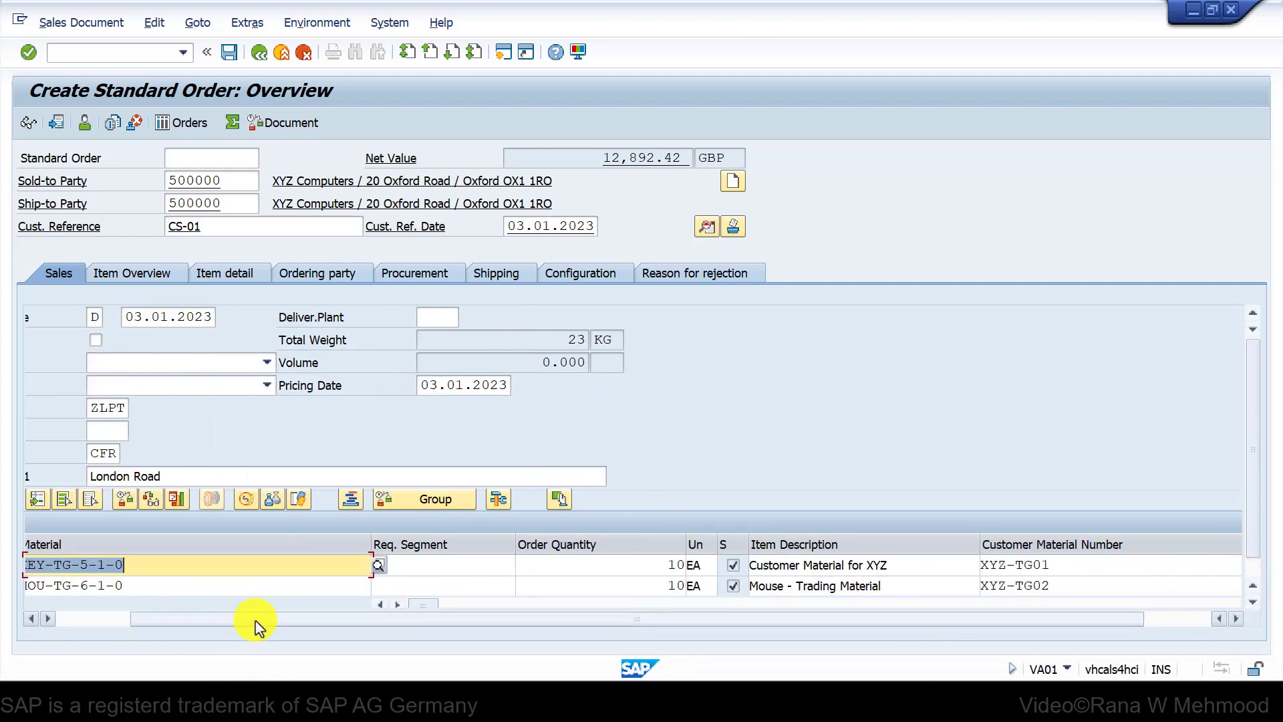
pyautogui.click(252, 615)
pyautogui.moveTo(153, 613); pyautogui.dragTo(104, 620)
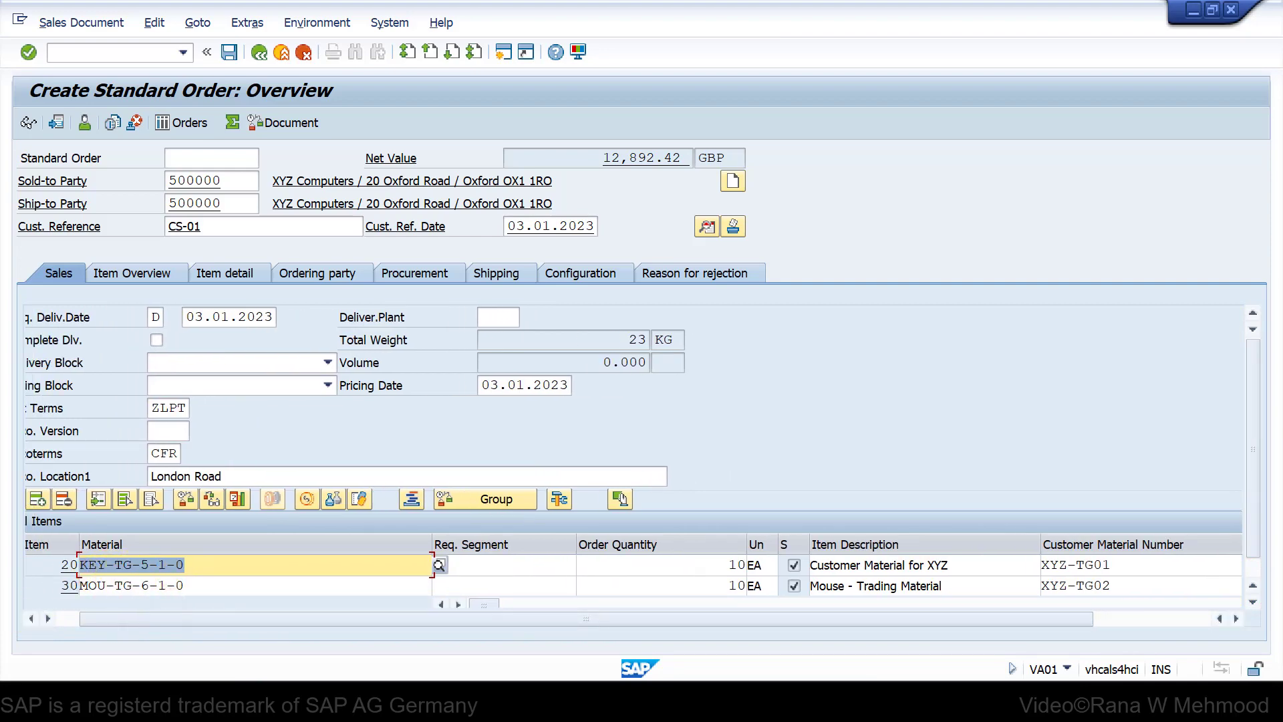
pyautogui.press('Return')
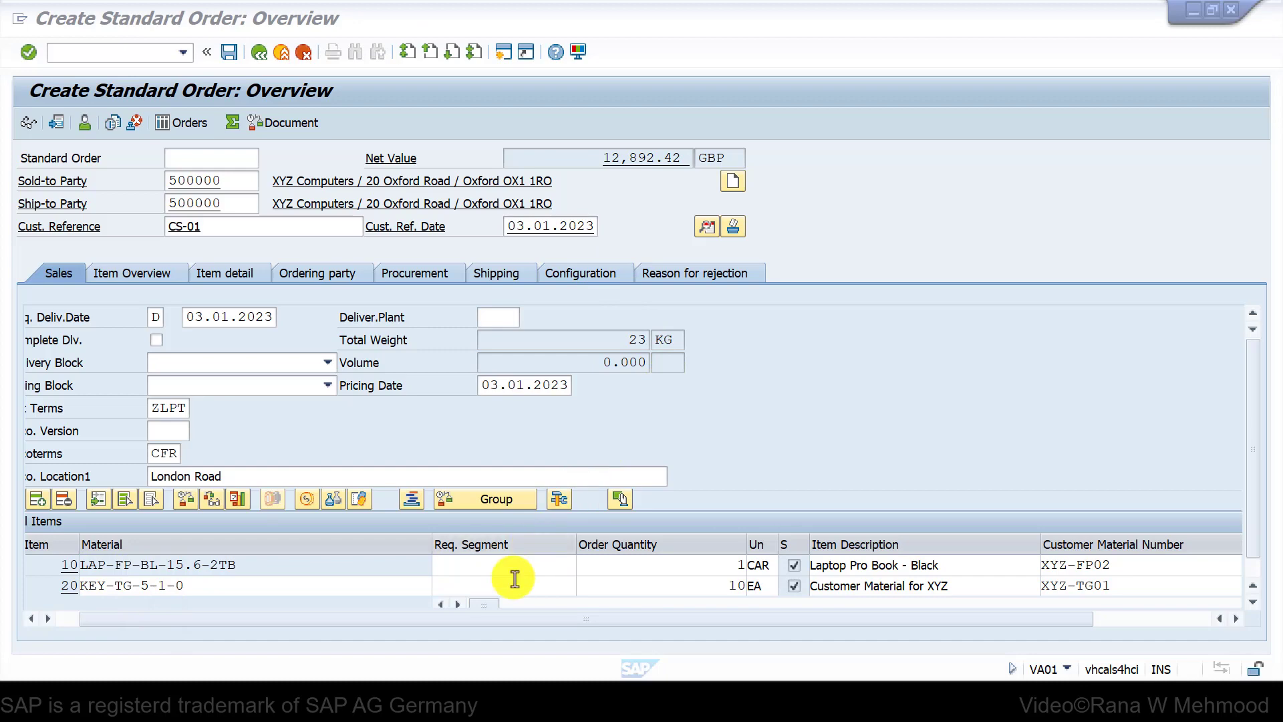
# - Check laptop item 10's ZTAN item category and open its detailed item data
pyautogui.moveTo(492, 604); pyautogui.dragTo(690, 607)
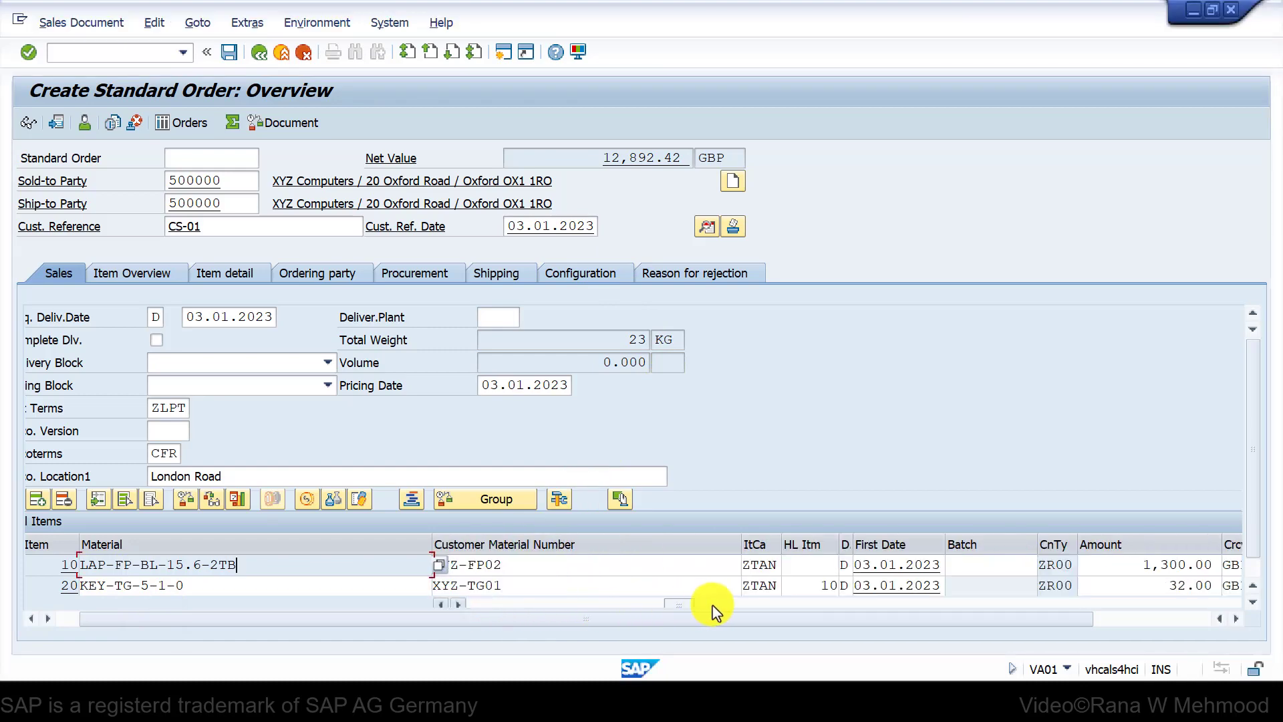
pyautogui.click(768, 565)
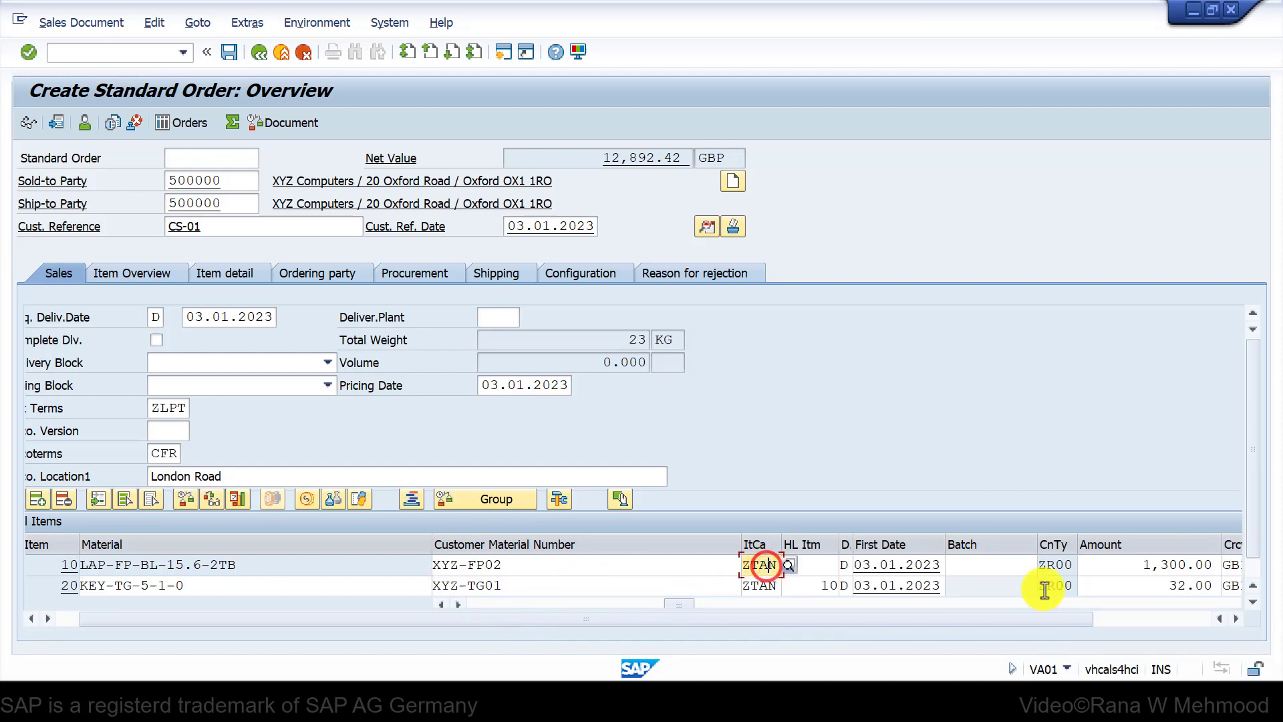
pyautogui.click(1254, 603)
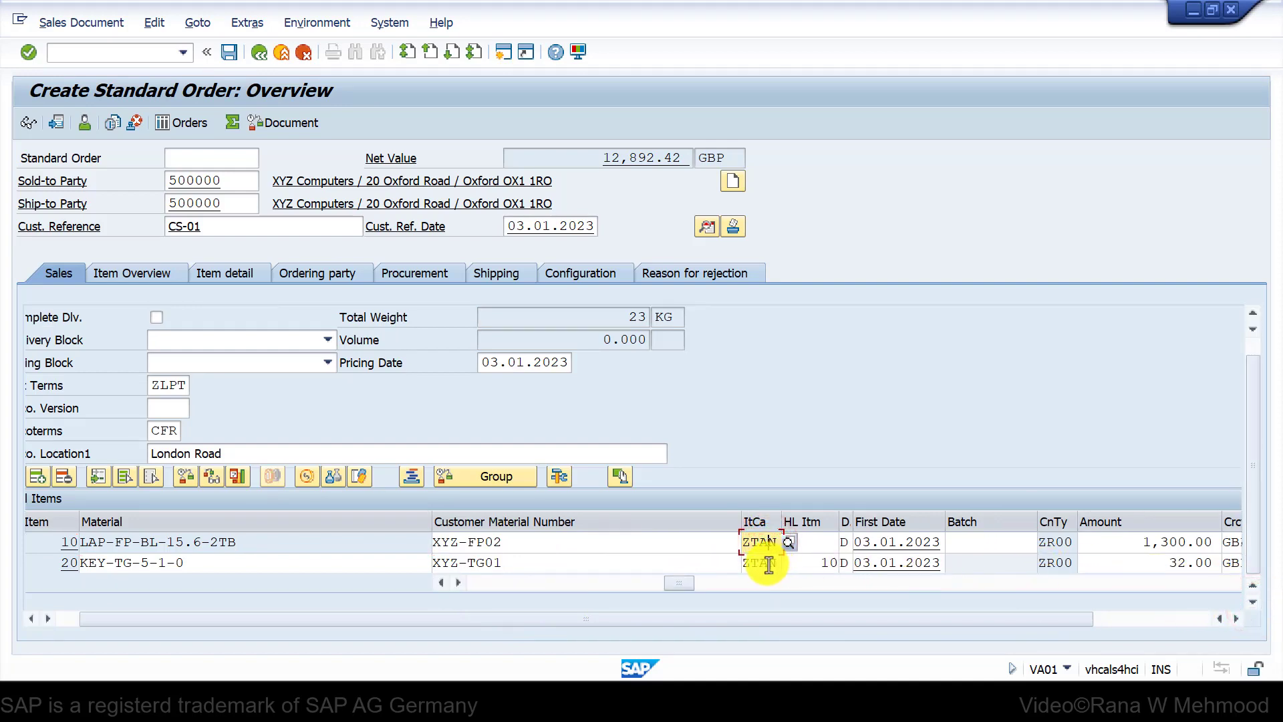
pyautogui.doubleClick(768, 565)
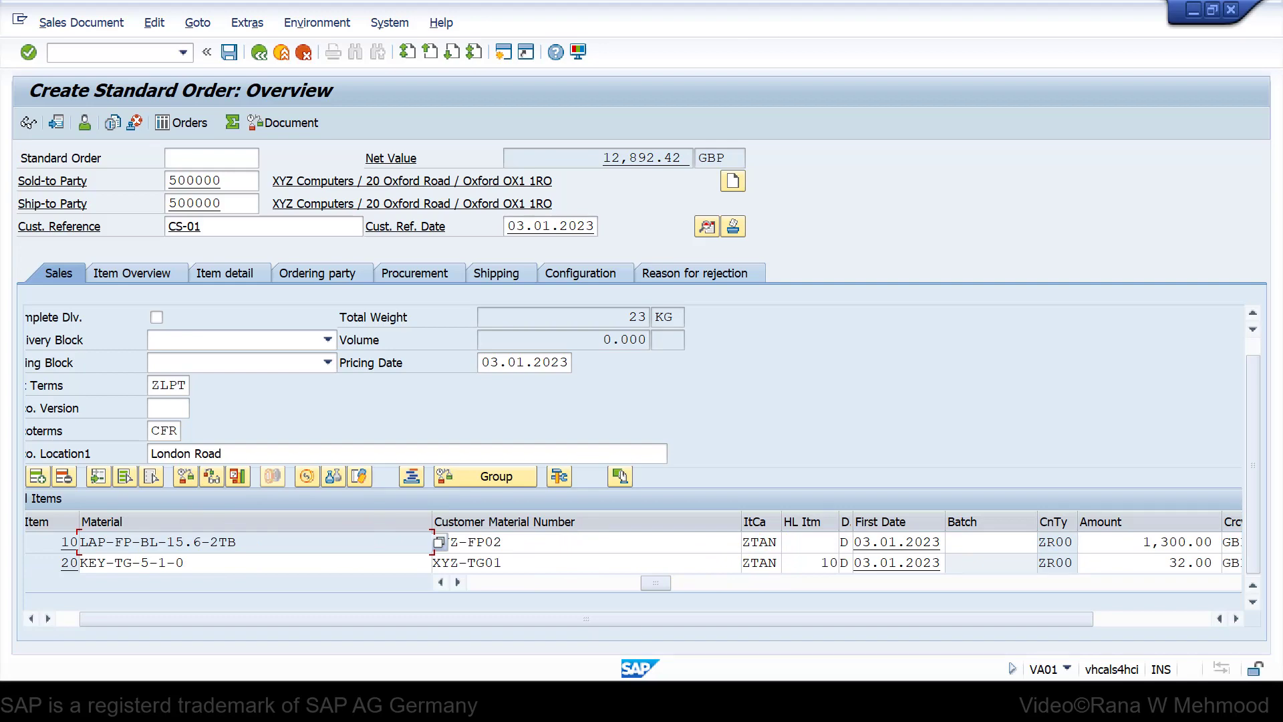
pyautogui.press('Return')
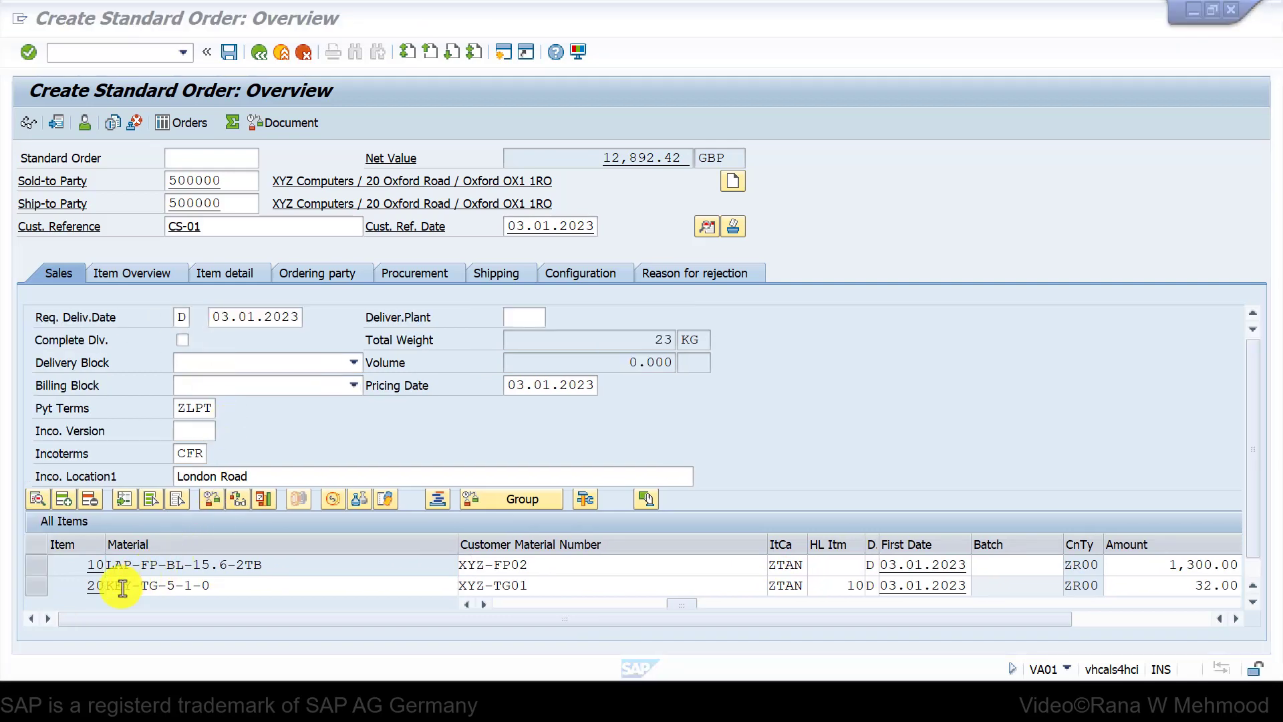
# - Review laptop item 10's pricing conditions, then return to the order overview
pyautogui.doubleClick(87, 564)
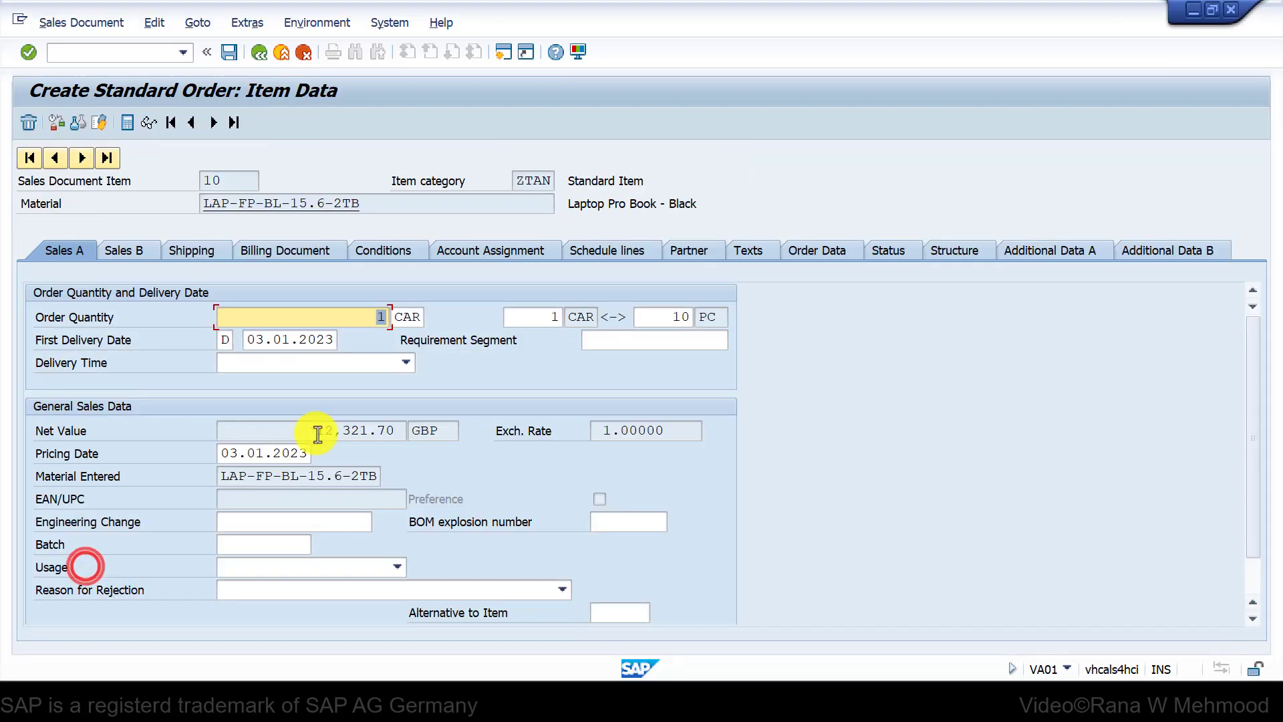
pyautogui.click(405, 254)
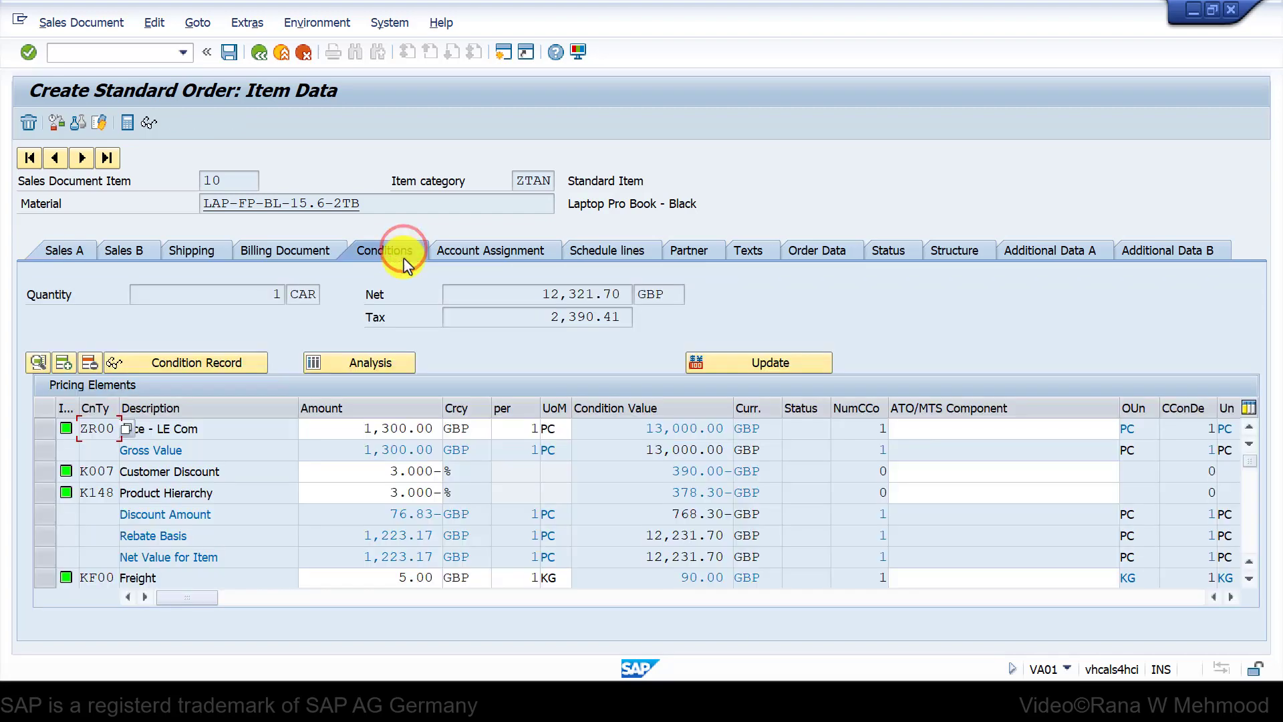
pyautogui.scroll(-1, 304, 481)
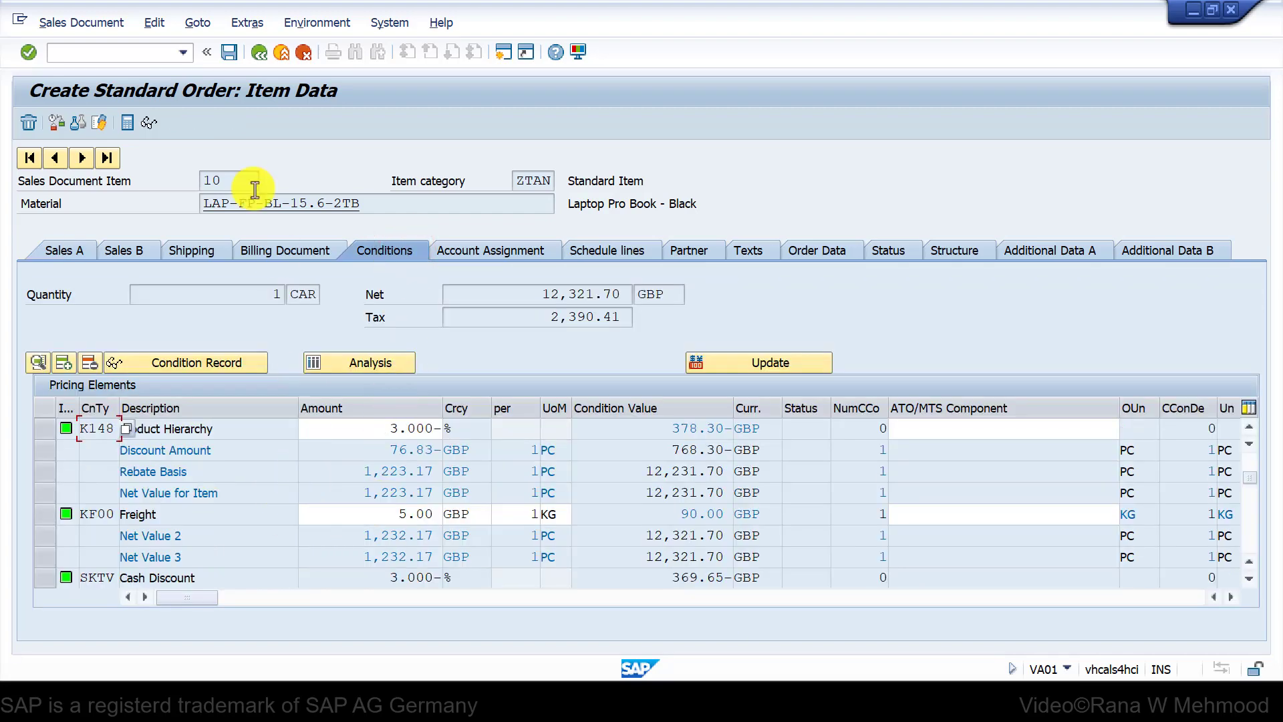
pyautogui.scroll(-1, 338, 487)
pyautogui.click(259, 52)
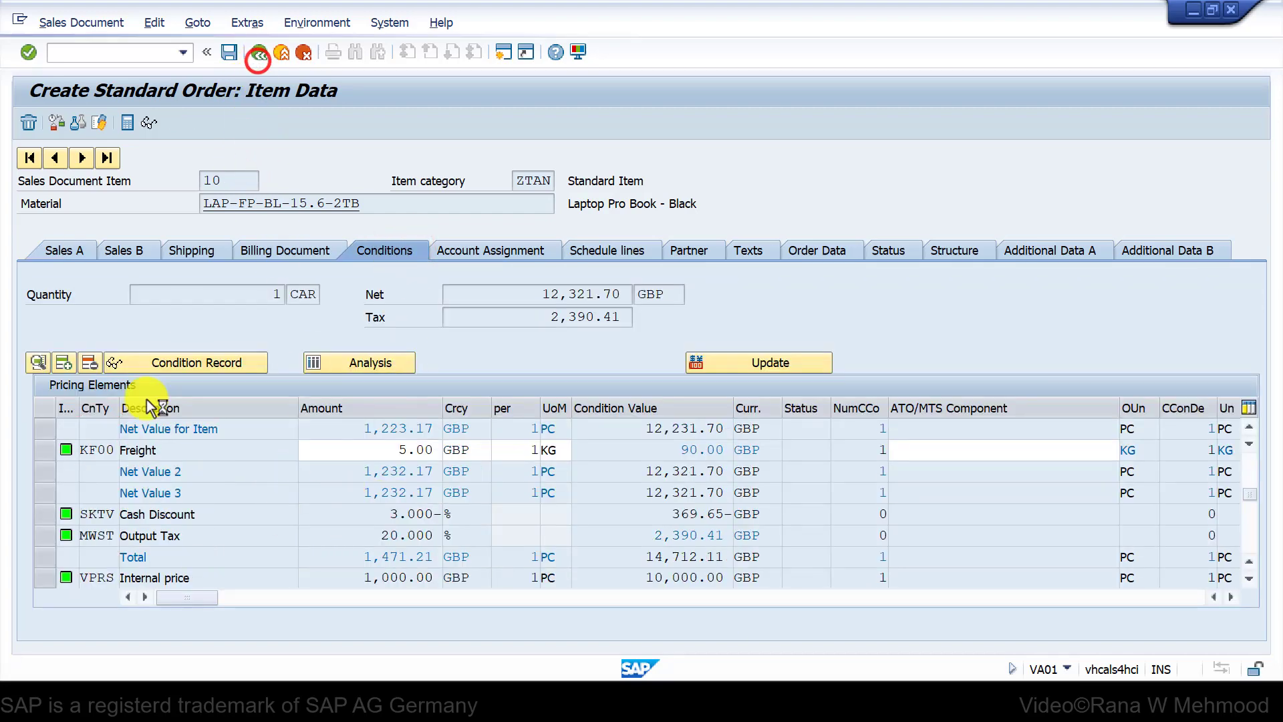
# - Review keyboard item 20's pricing: net 321.09 GBP, tax 62.29, profit margin 71.09
pyautogui.doubleClick(76, 585)
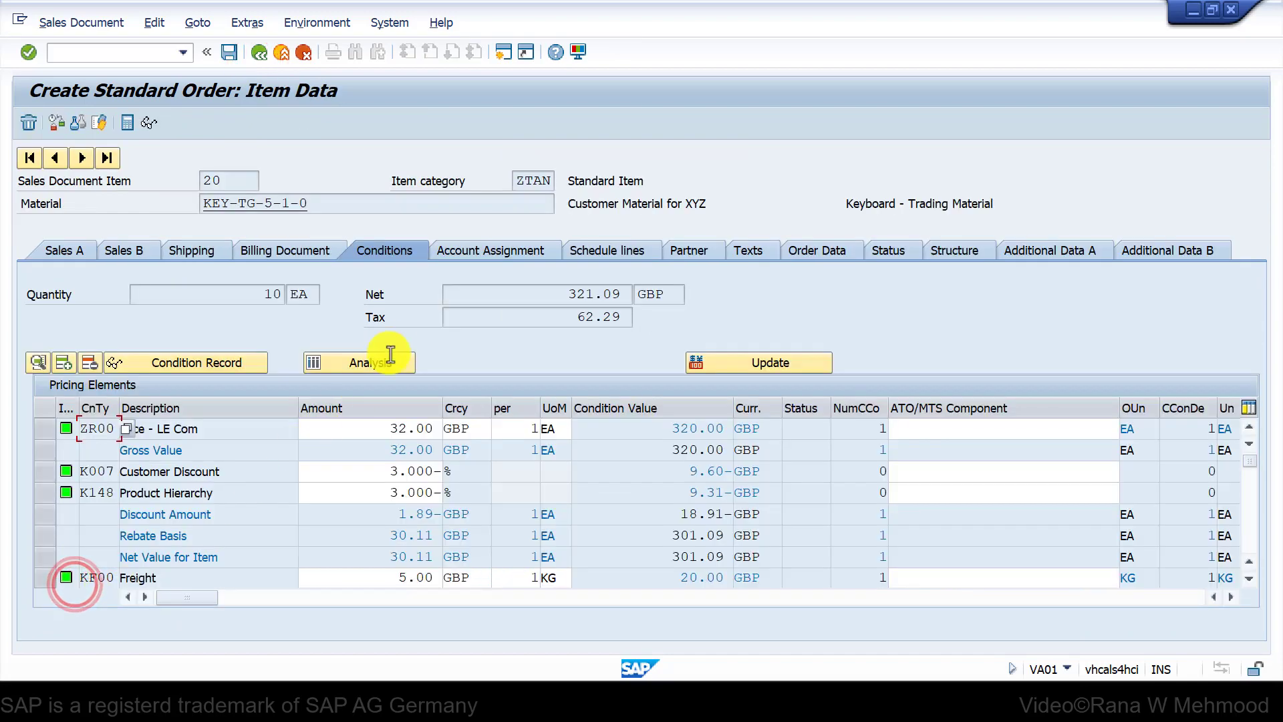
pyautogui.scroll(-1, 421, 511)
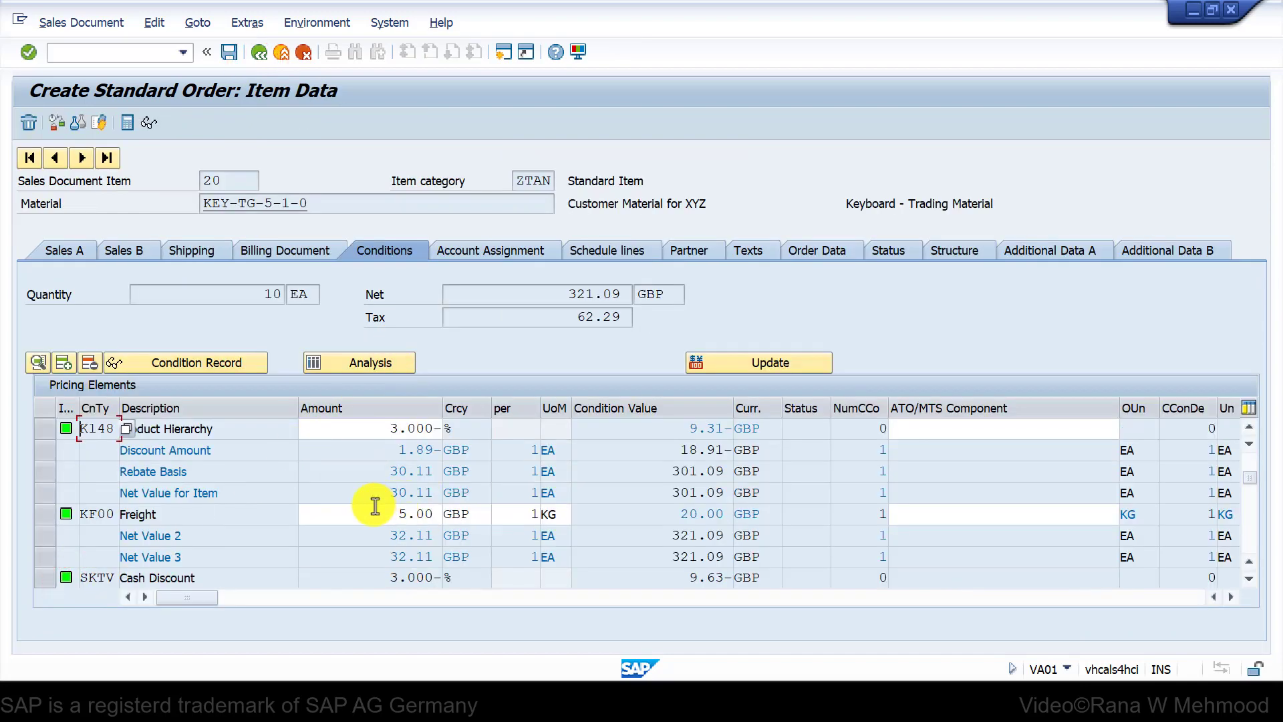
pyautogui.scroll(-1, 375, 508)
pyautogui.scroll(-1, 371, 511)
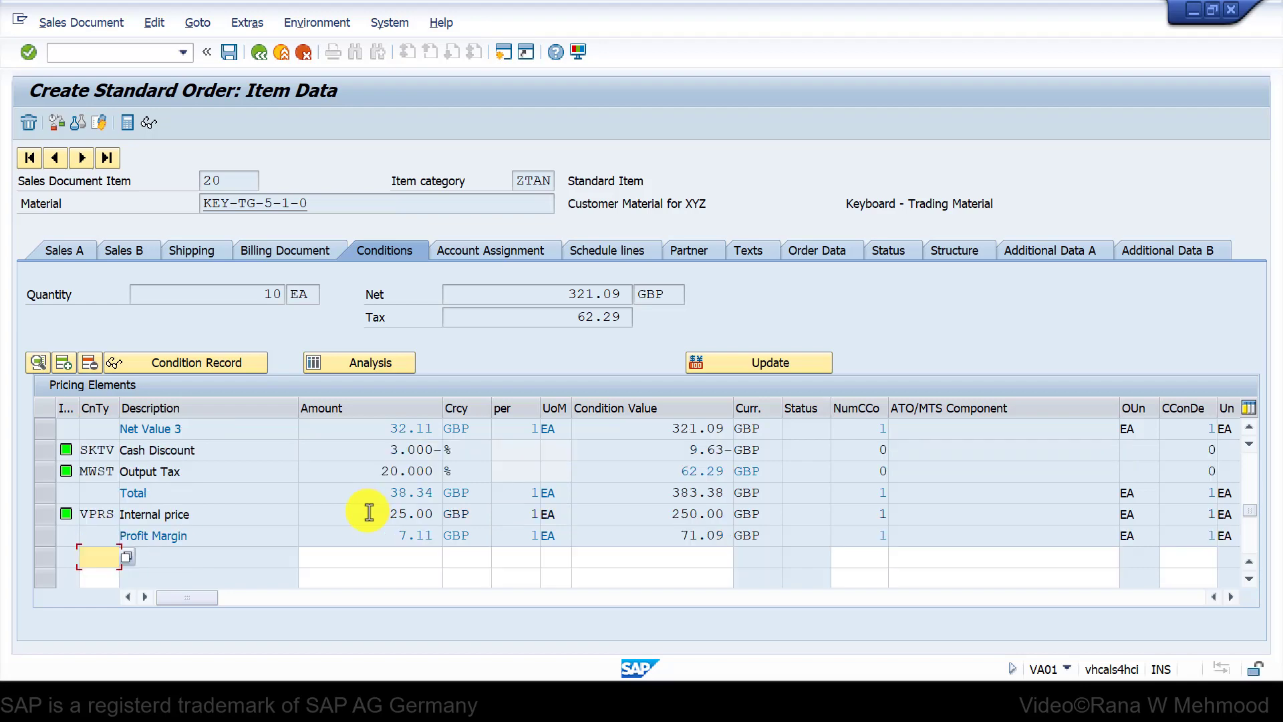
pyautogui.scroll(3, 369, 511)
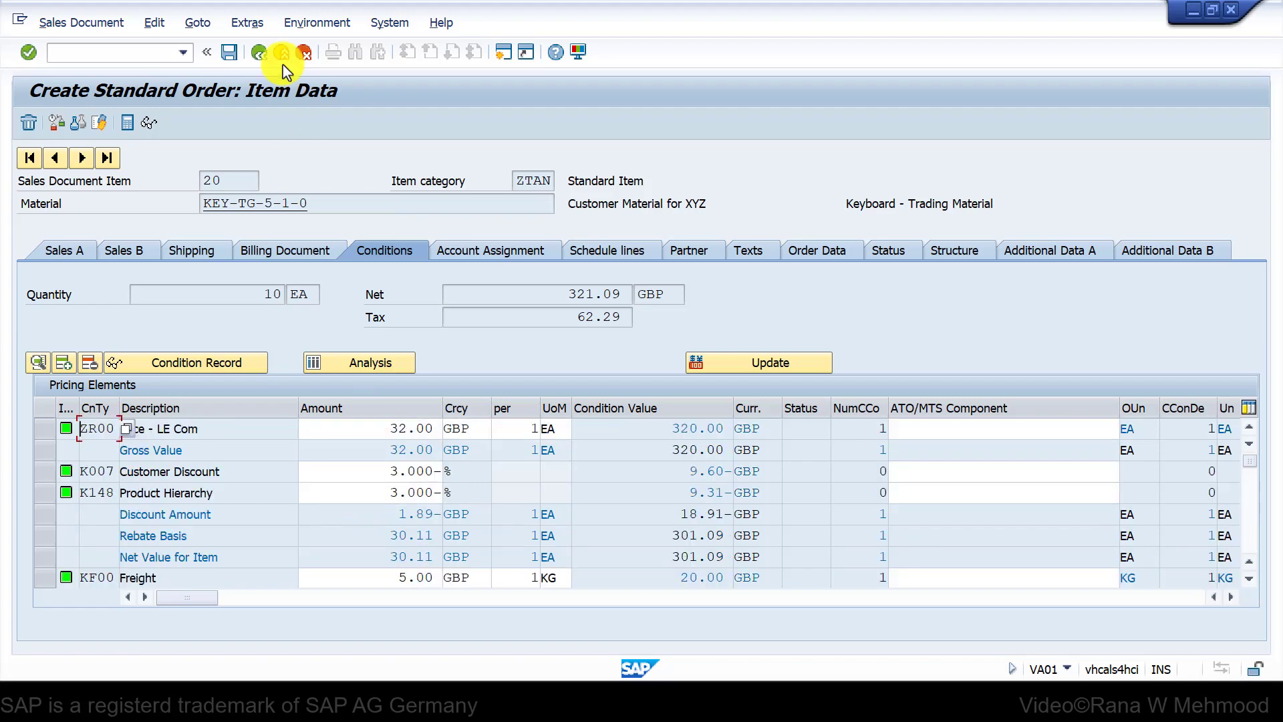
# - Review mouse item 30's pricing (net 249.63 GBP, tax 48.43, freight 5.00) from the Item Overview
pyautogui.click(260, 52)
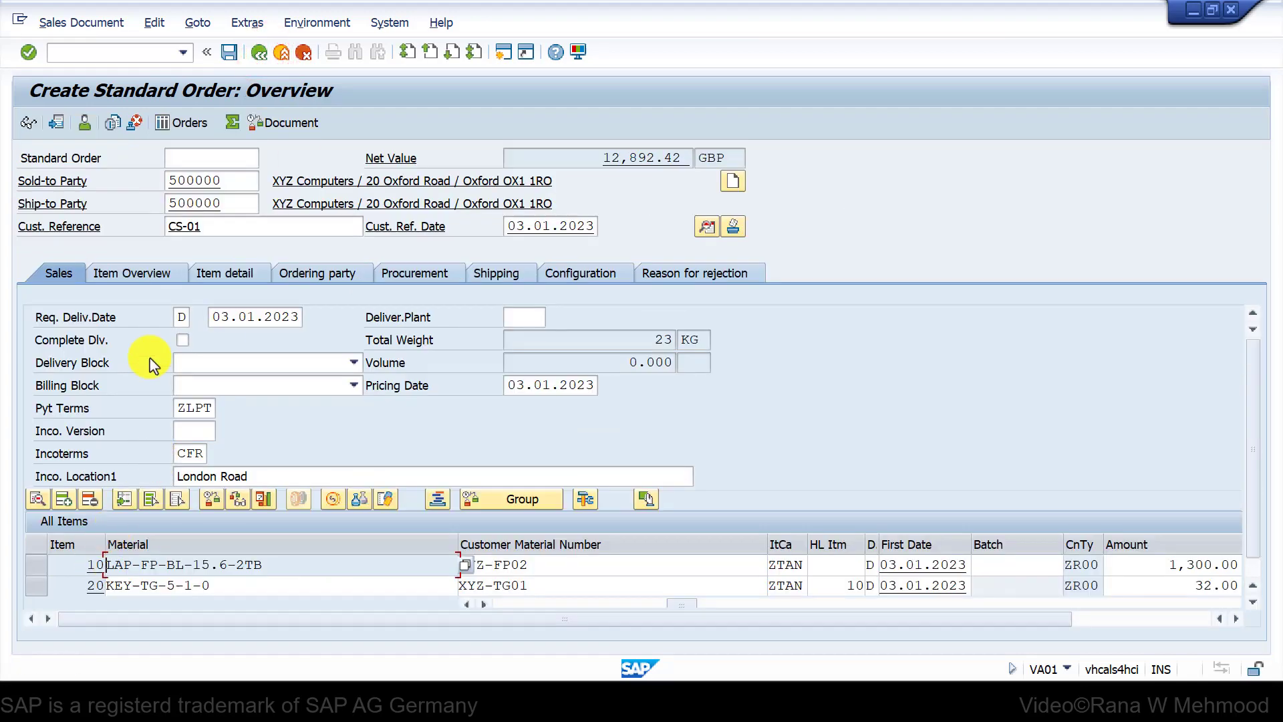
pyautogui.click(138, 272)
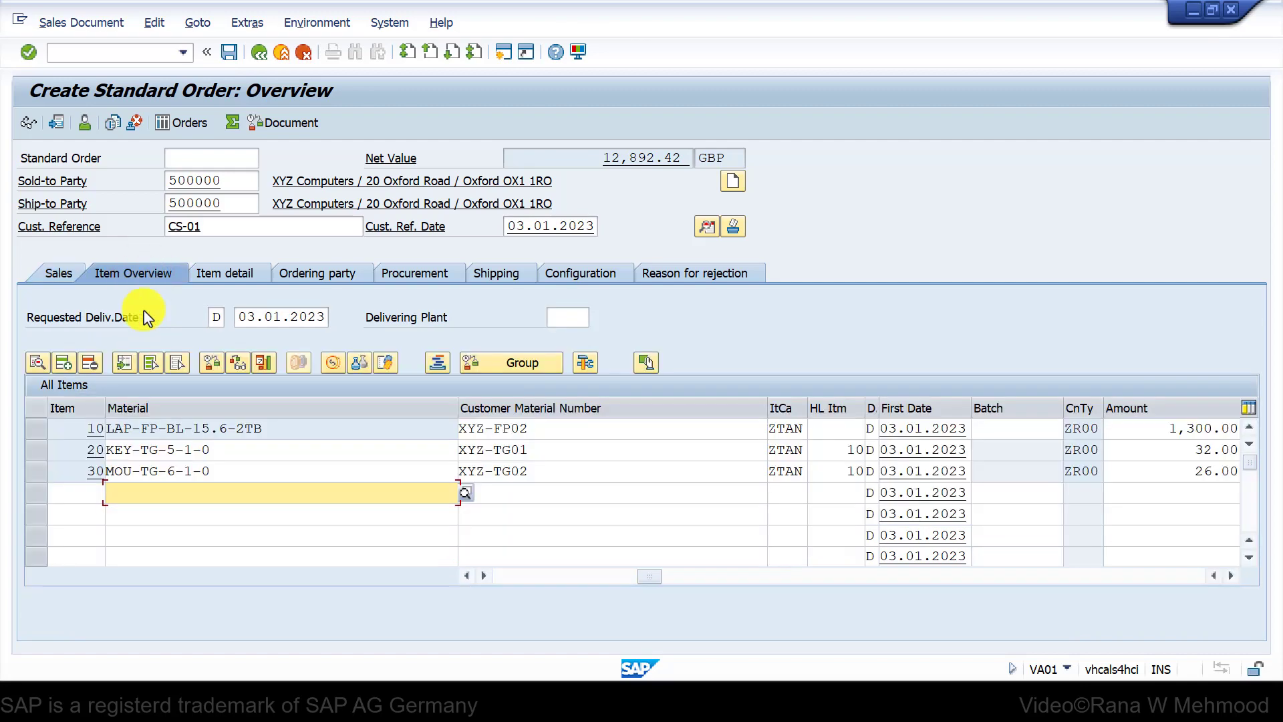
pyautogui.moveTo(210, 471); pyautogui.dragTo(134, 471)
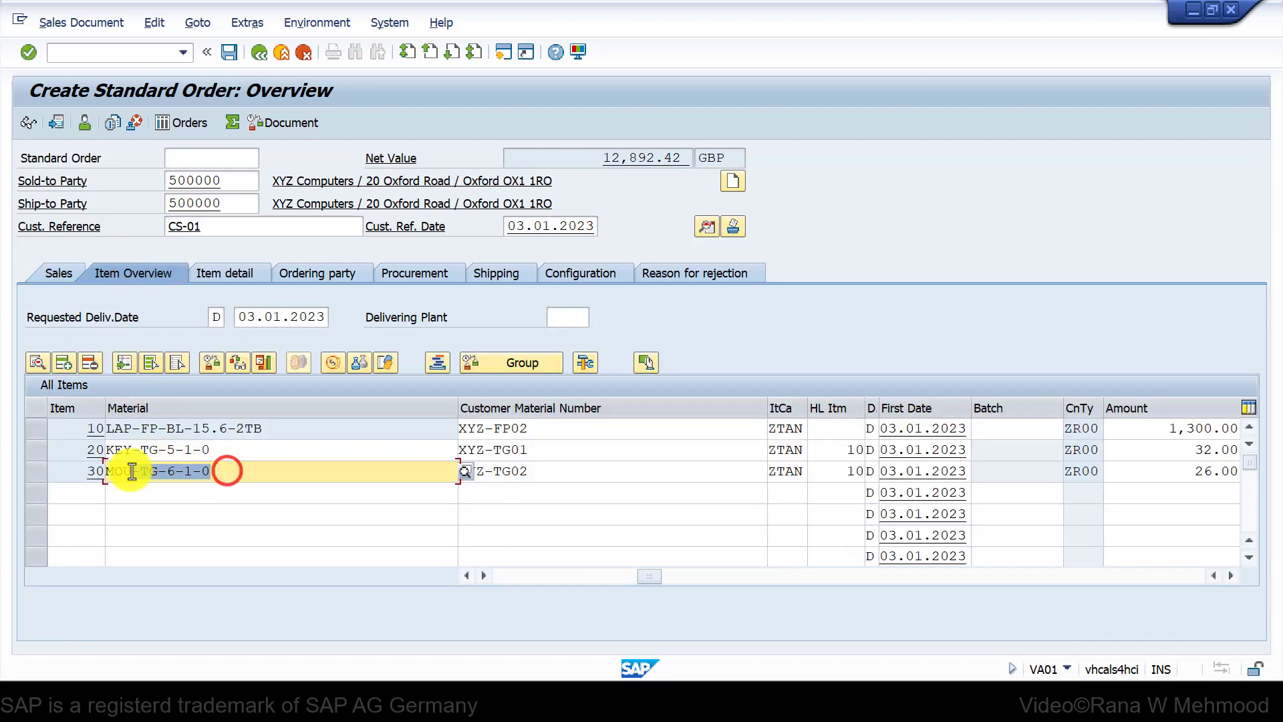
pyautogui.doubleClick(74, 476)
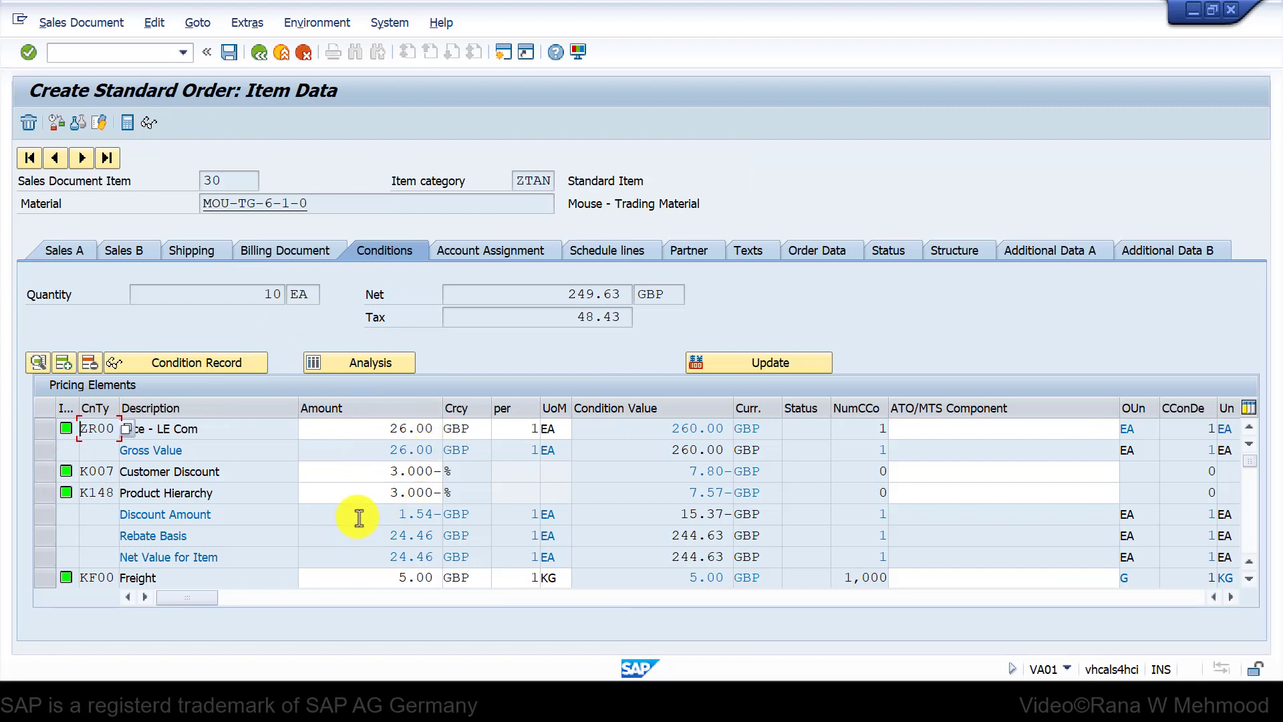
pyautogui.scroll(-1, 364, 516)
pyautogui.scroll(-1, 367, 516)
pyautogui.scroll(2, 367, 515)
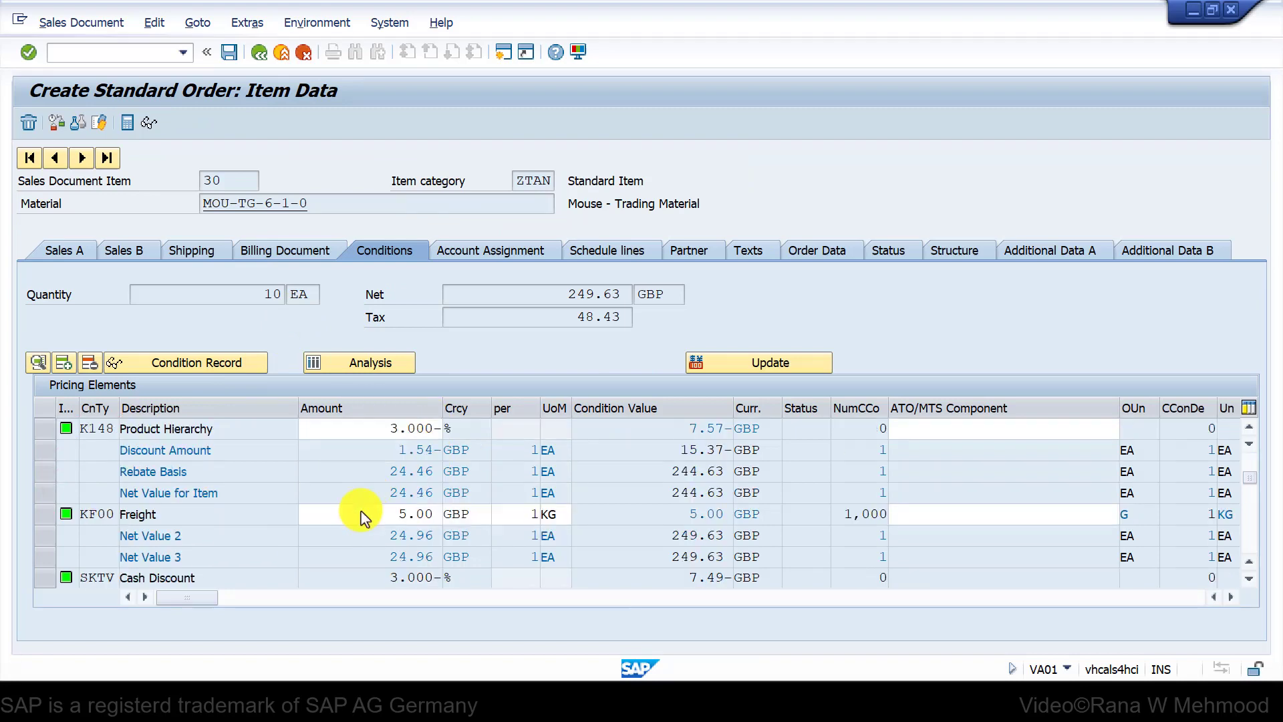
pyautogui.click(262, 57)
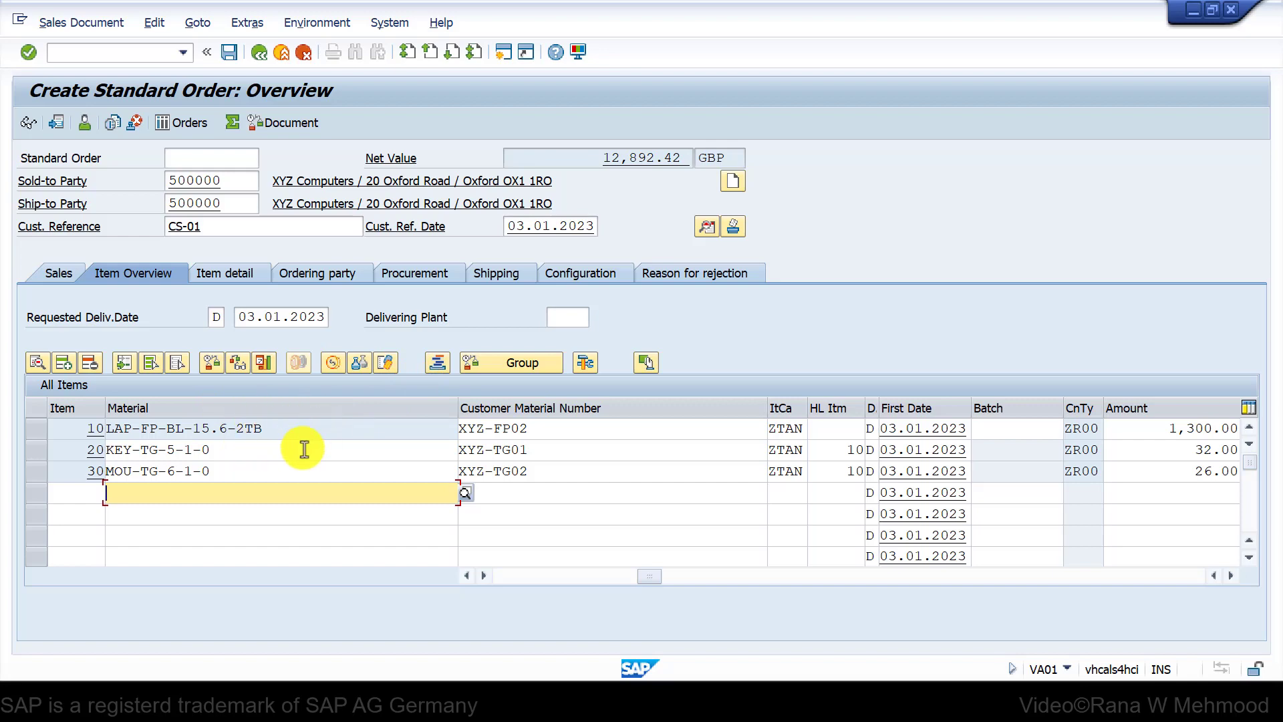
pyautogui.click(289, 22)
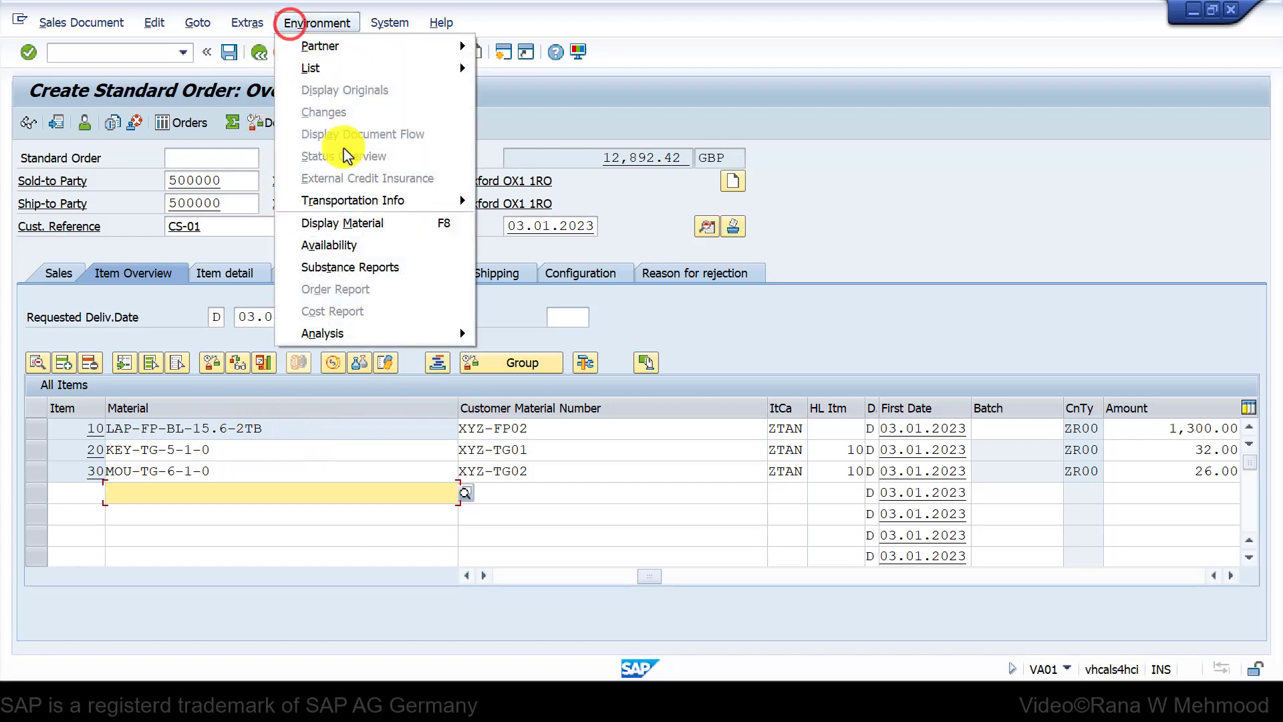
pyautogui.moveTo(399, 334)
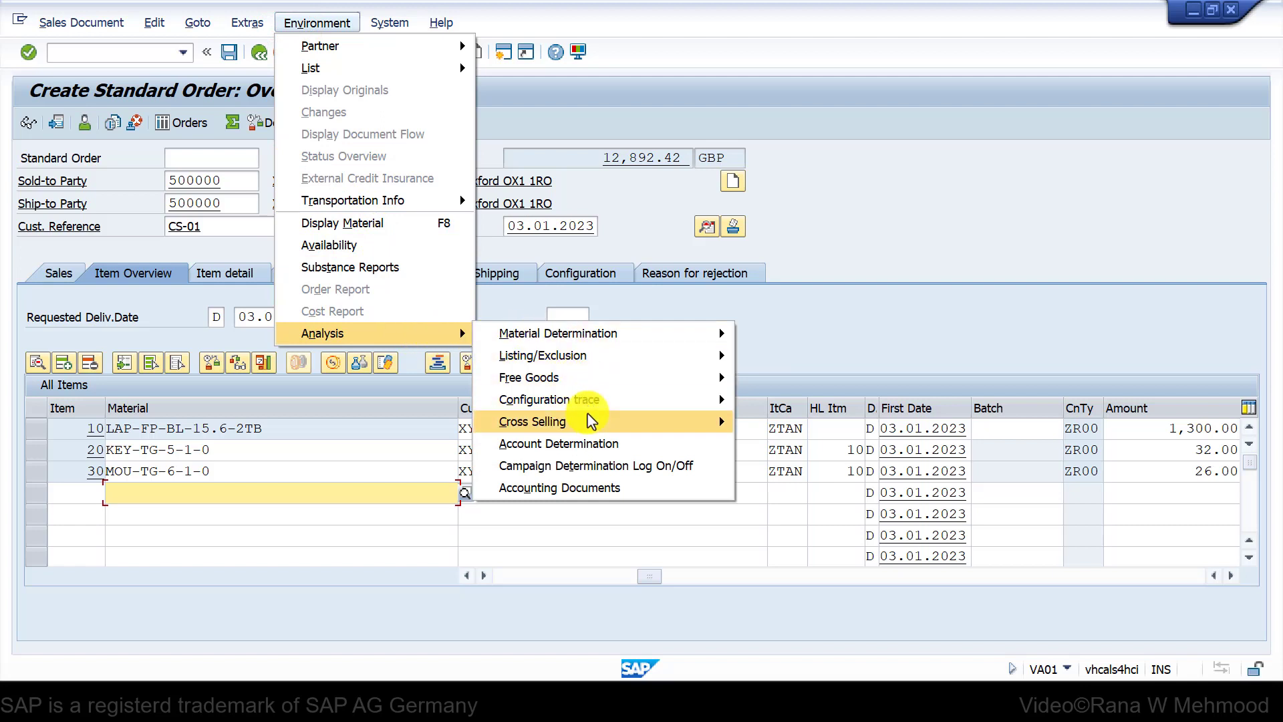
pyautogui.moveTo(590, 421)
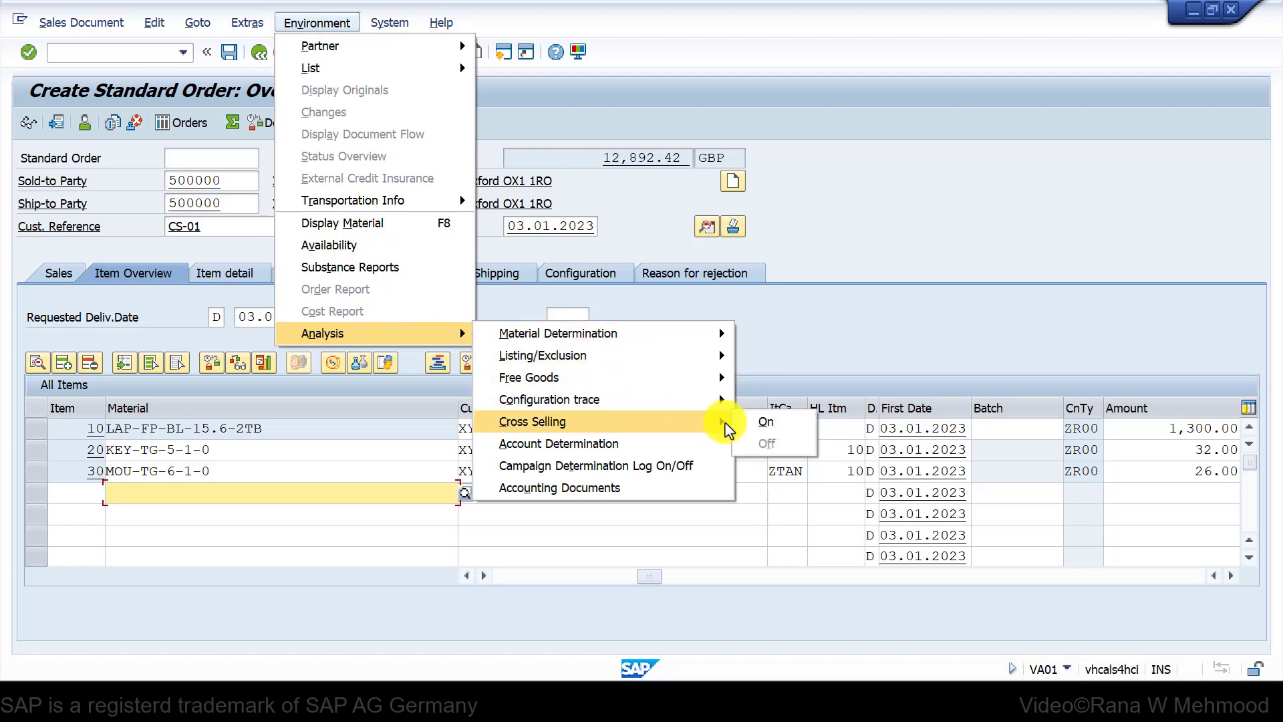
pyautogui.click(816, 229)
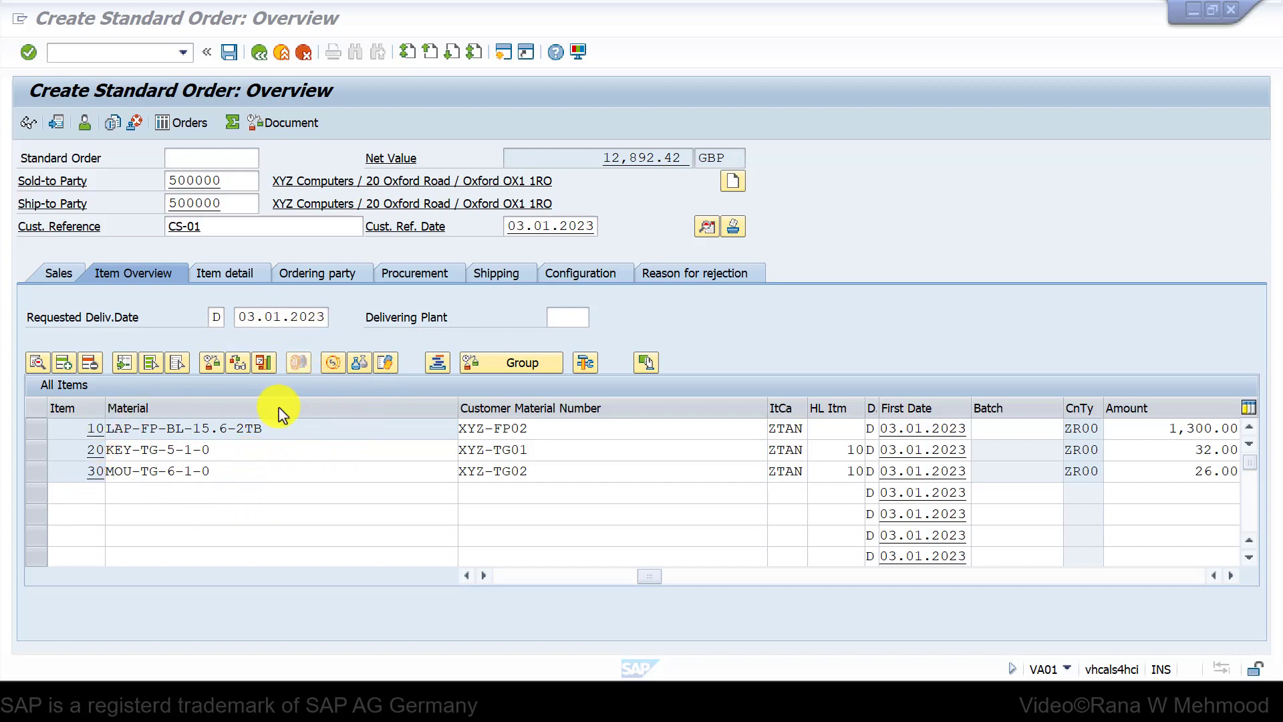
# - Highlight the laptop, keyboard and mouse material numbers, then switch back to the Sales details
pyautogui.moveTo(294, 431); pyautogui.dragTo(101, 422)
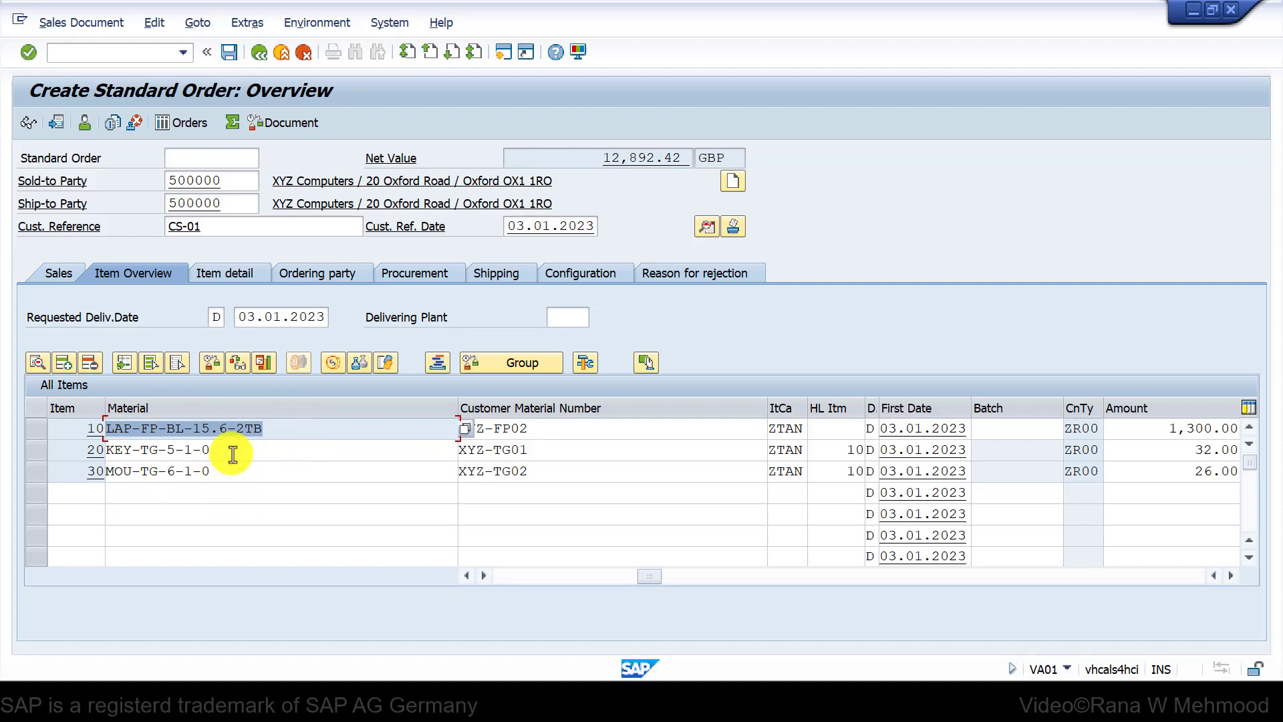
pyautogui.moveTo(232, 454); pyautogui.dragTo(109, 449)
pyautogui.moveTo(239, 477); pyautogui.dragTo(133, 432)
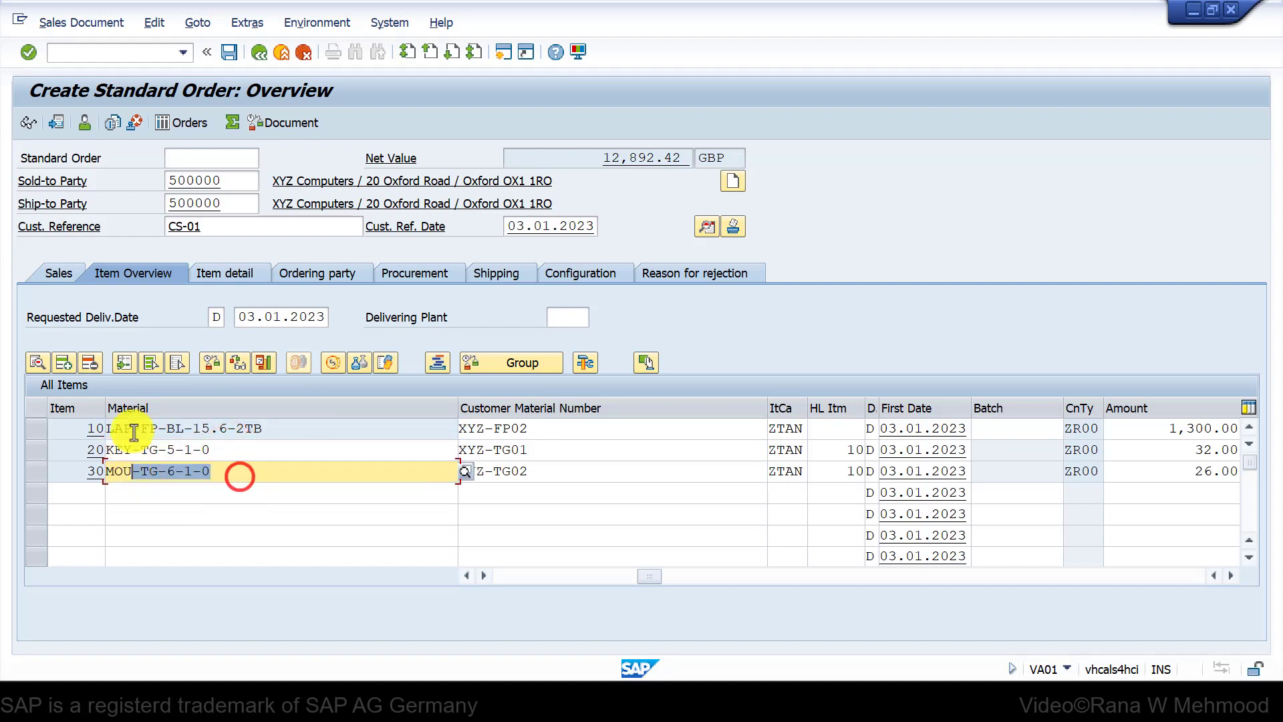
pyautogui.click(72, 272)
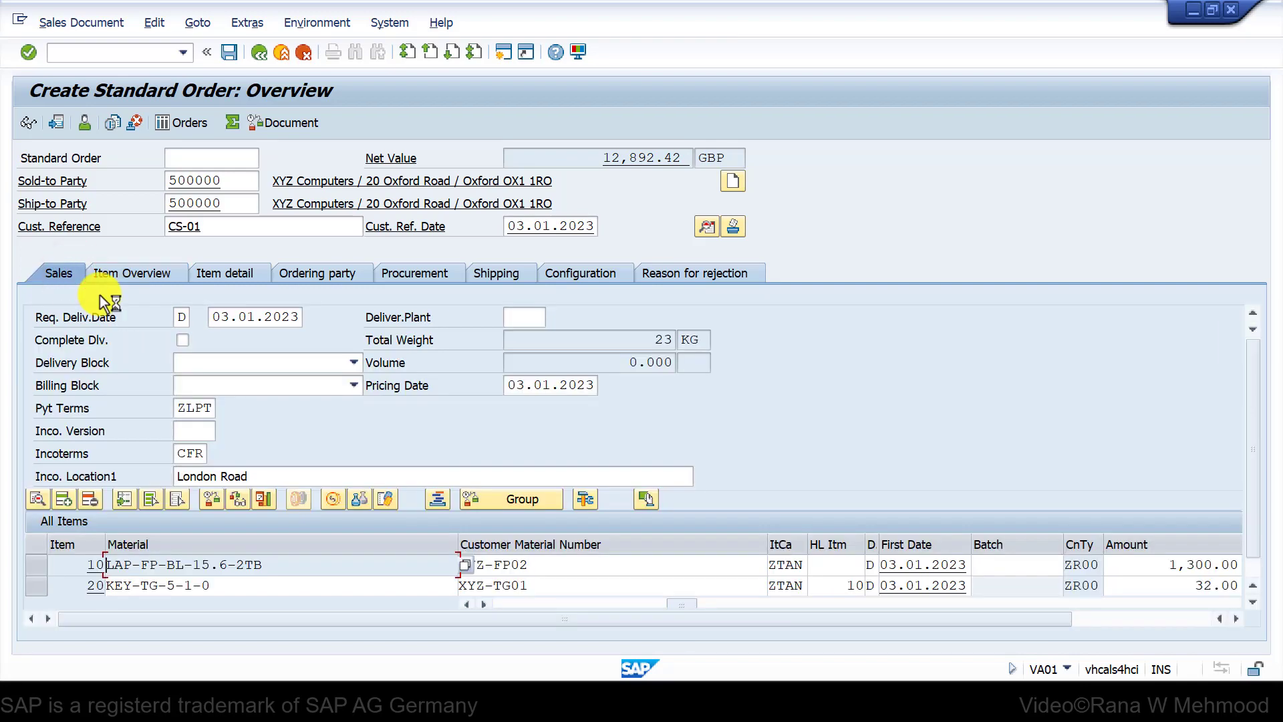